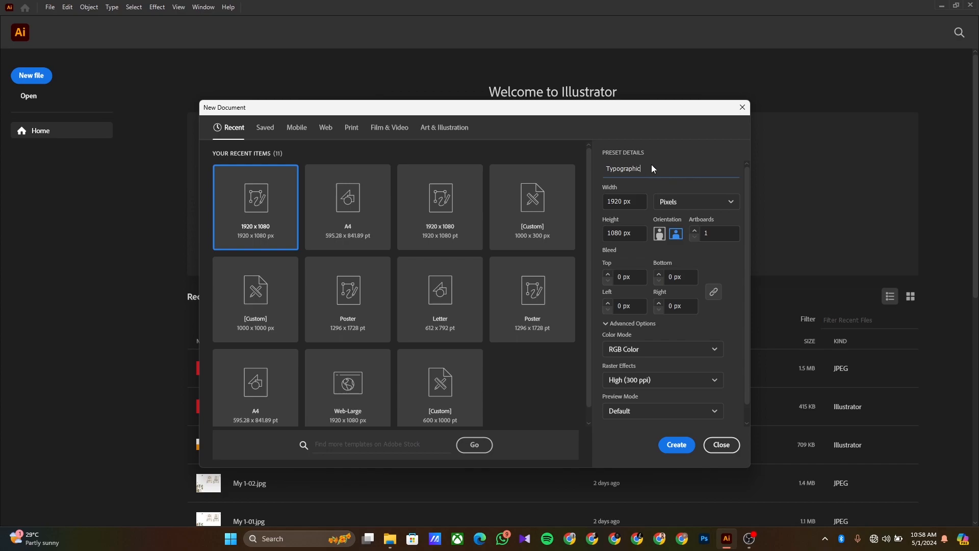
Step: Create a document named Typographic at 1920 x 1080 px with RGB Color mode and High (300 ppi) raster effects
click(619, 201)
click(651, 347)
click(650, 367)
click(649, 380)
click(647, 398)
click(674, 446)
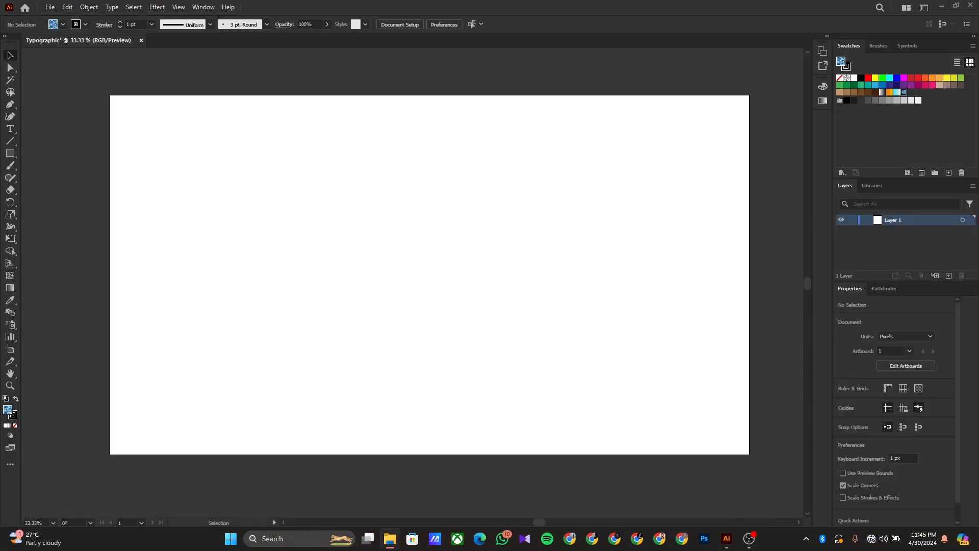
Step: Place the scanned Sixty sketch in the document and centre it horizontally and vertically on the artboard
drag(143, 458, 329, 284)
click(320, 276)
click(478, 24)
click(515, 25)
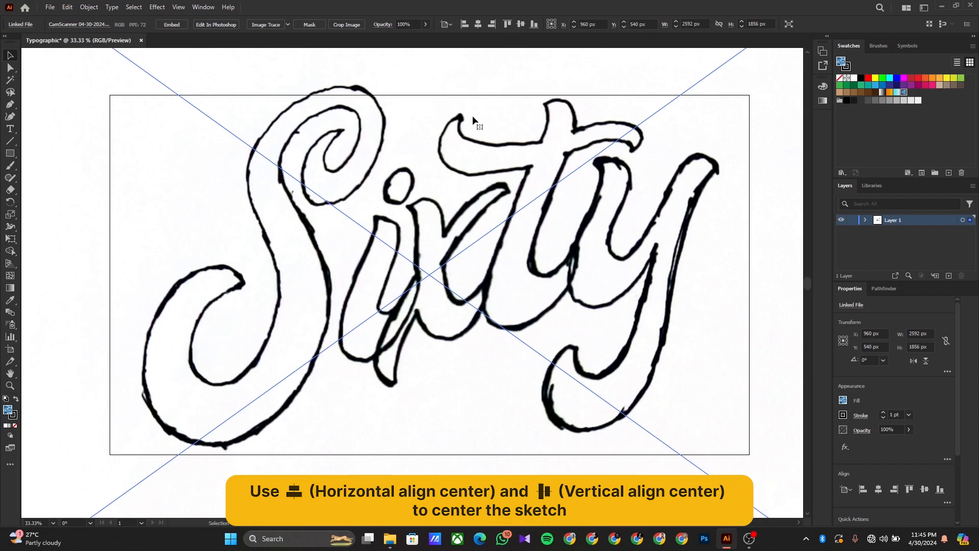
Step: Scale the placed sketch proportionally down to the artboard width of 1920 px
scroll(473, 116, down, 2)
drag(666, 196, 611, 191)
scroll(575, 177, up, 2)
drag(490, 153, 588, 215)
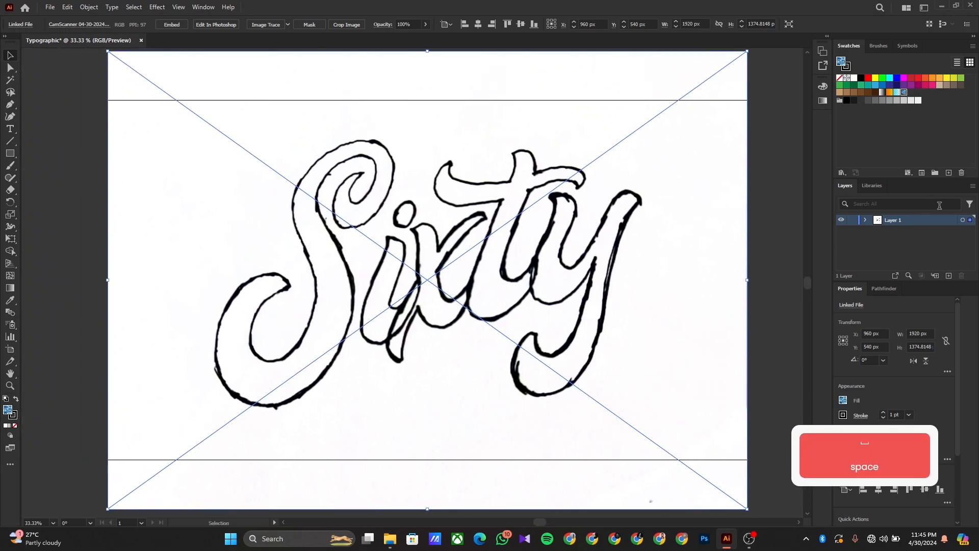
Step: Rename the sketch's layer as Sketch and make it a template layer with images dimmed to 30%
double_click(929, 220)
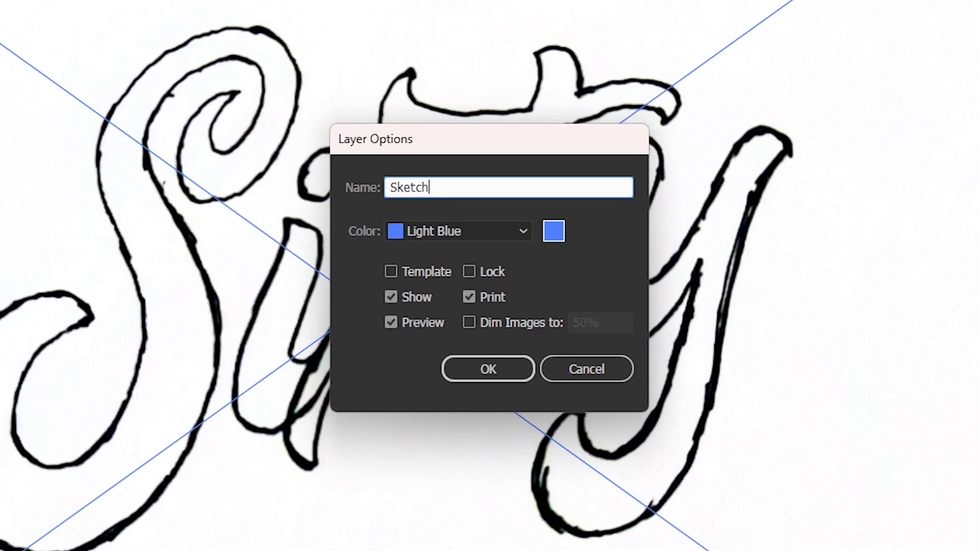
click(403, 275)
click(587, 320)
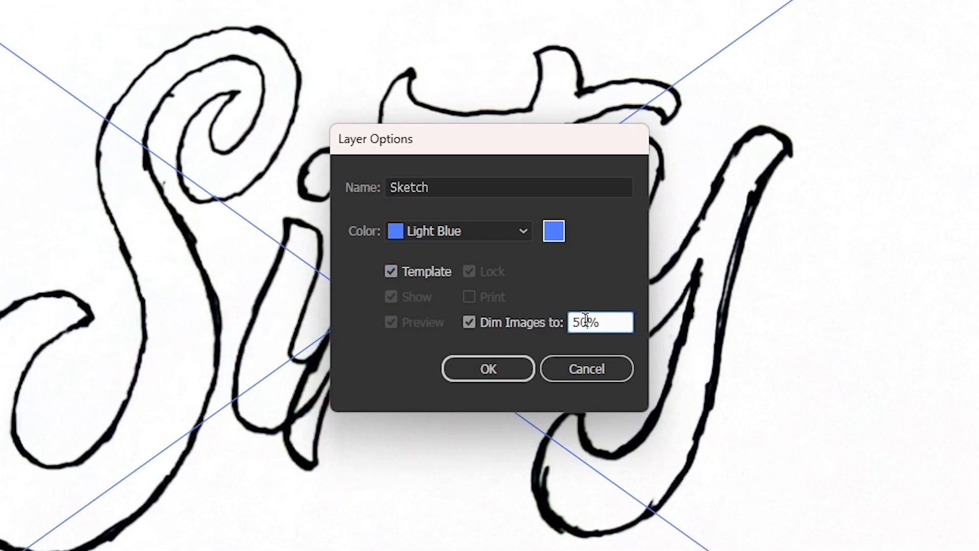
text(30)
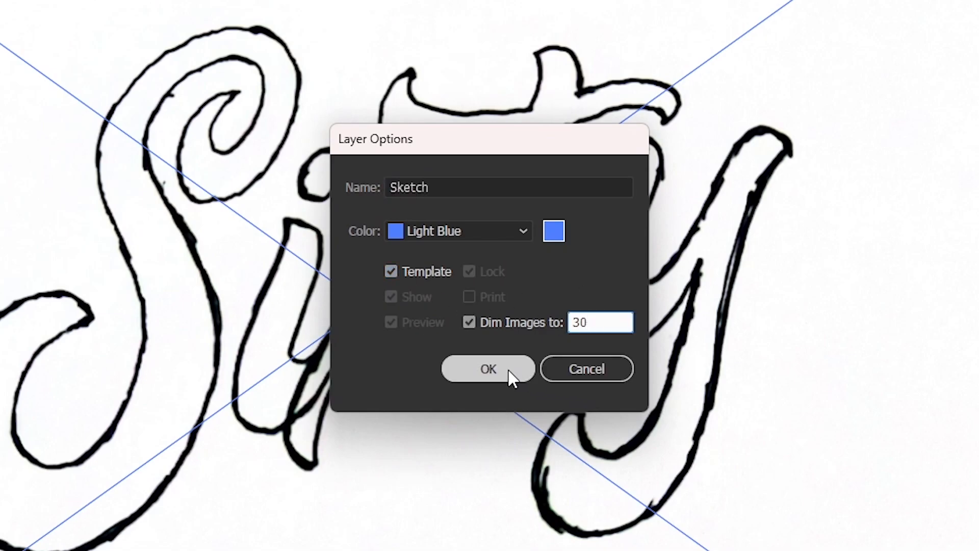
click(508, 375)
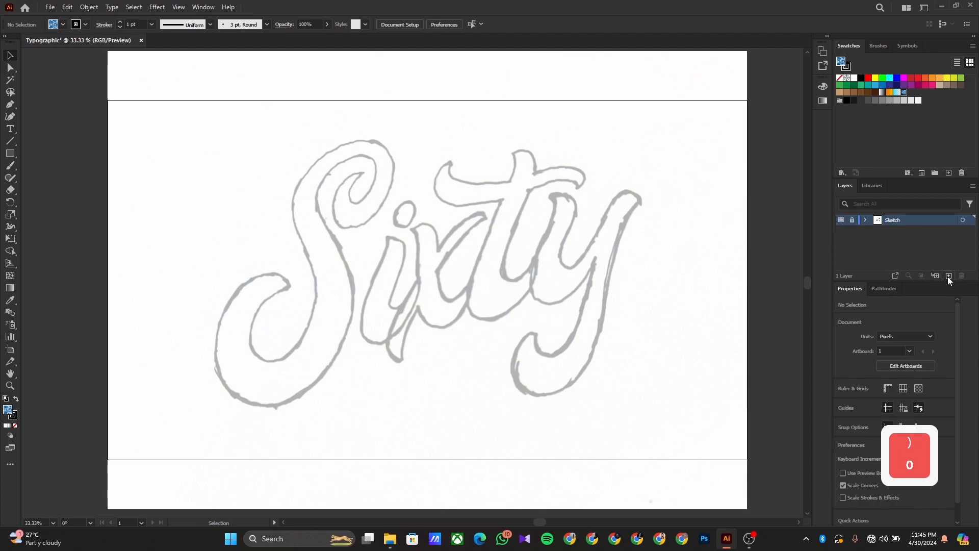
Step: Add a new layer above the Sketch layer and name it Text
click(949, 276)
double_click(920, 219)
text(Text)
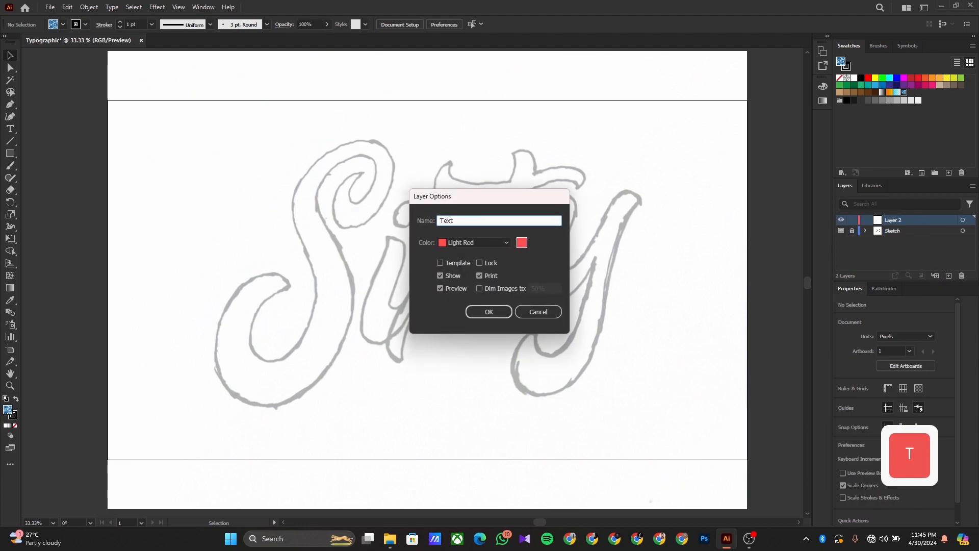
key(Return)
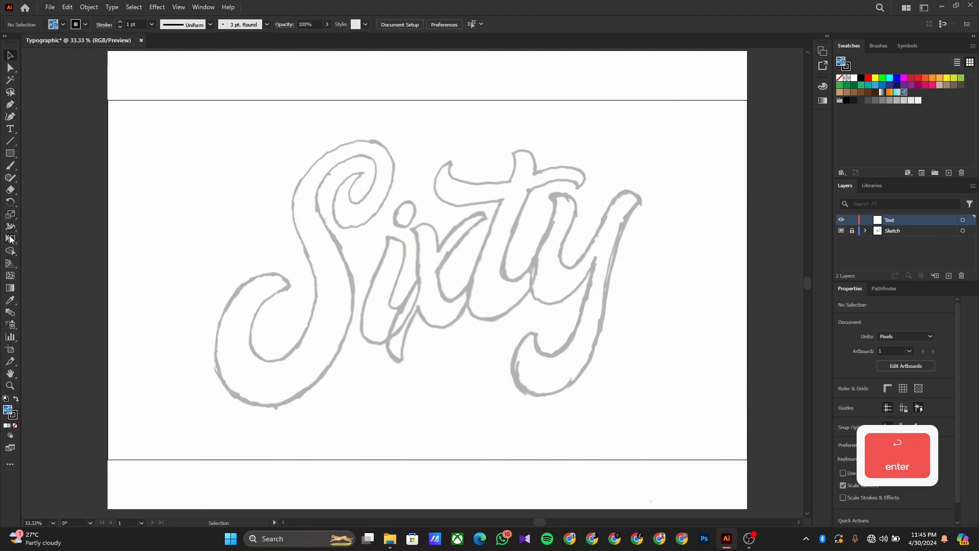
Step: Activate the Pen tool and set the fill to None
click(11, 106)
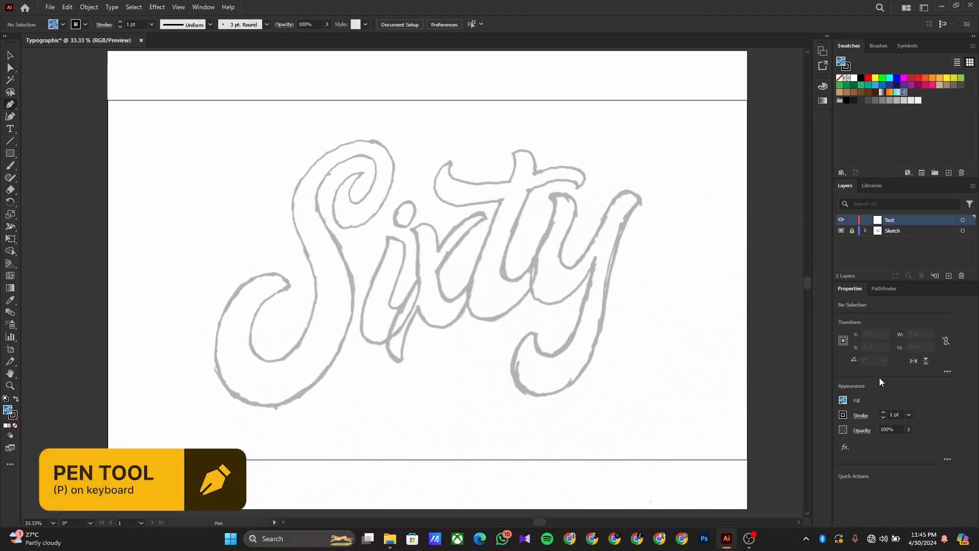
click(844, 401)
click(737, 419)
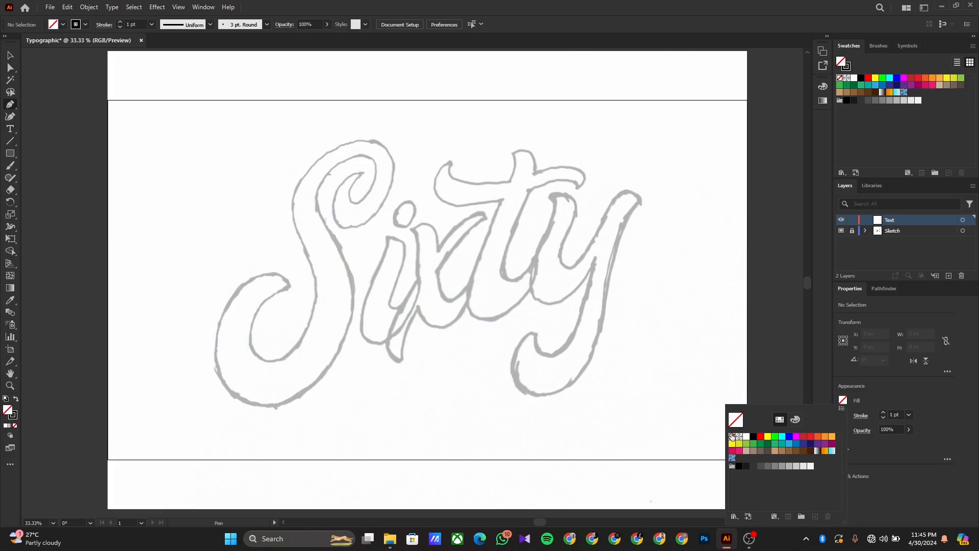
Step: Trace the full outline of the letter S over the sketch with curved Pen tool anchors, closing the path at its lower terminal
scroll(301, 263, up, 3)
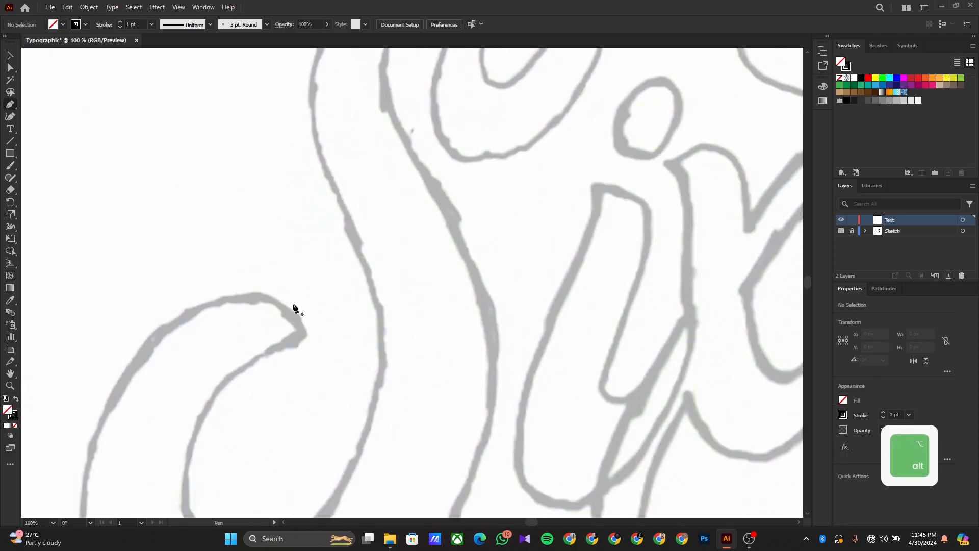
drag(280, 299, 279, 299)
key(ctrl+z)
drag(303, 331, 276, 287)
drag(184, 318, 147, 339)
scroll(147, 340, down, 1)
drag(146, 340, 237, 222)
drag(204, 399, 245, 487)
drag(408, 396, 470, 326)
drag(456, 175, 431, 116)
drag(432, 117, 420, 352)
drag(390, 257, 407, 206)
drag(493, 198, 514, 215)
drag(493, 261, 478, 280)
scroll(477, 279, up, 1)
drag(447, 290, 426, 279)
drag(481, 201, 444, 191)
drag(419, 366, 490, 462)
key(ctrl+z)
drag(390, 277, 382, 317)
drag(426, 368, 450, 378)
drag(544, 281, 582, 209)
drag(505, 107, 446, 87)
drag(316, 188, 268, 247)
scroll(268, 248, down, 2)
mouse_move(273, 310)
mouse_down()
mouse_move(286, 344)
mouse_move(302, 251)
mouse_up()
drag(298, 372, 281, 405)
drag(229, 404, 203, 383)
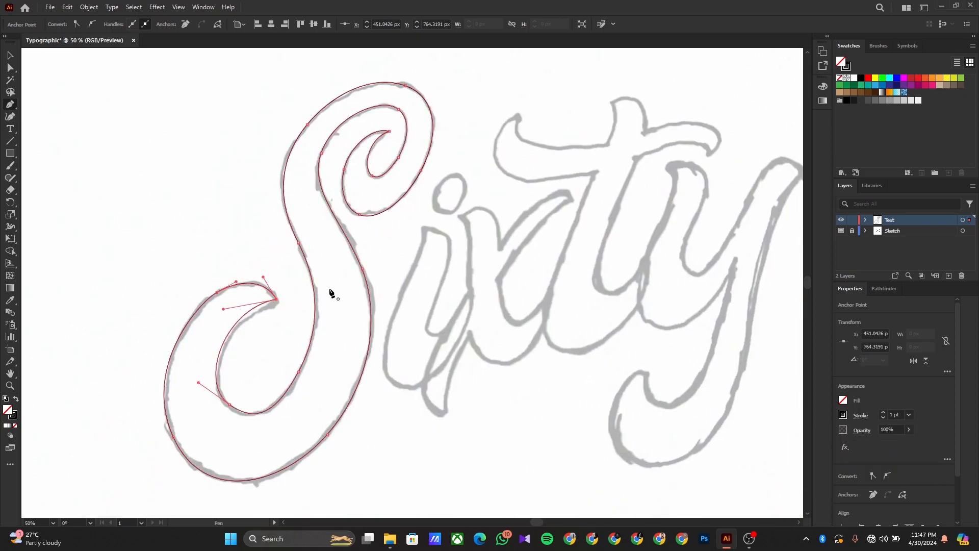
Step: Hide the Sketch layer and deselect the traced S so only its outline is shown
scroll(270, 300, up, 2)
click(10, 56)
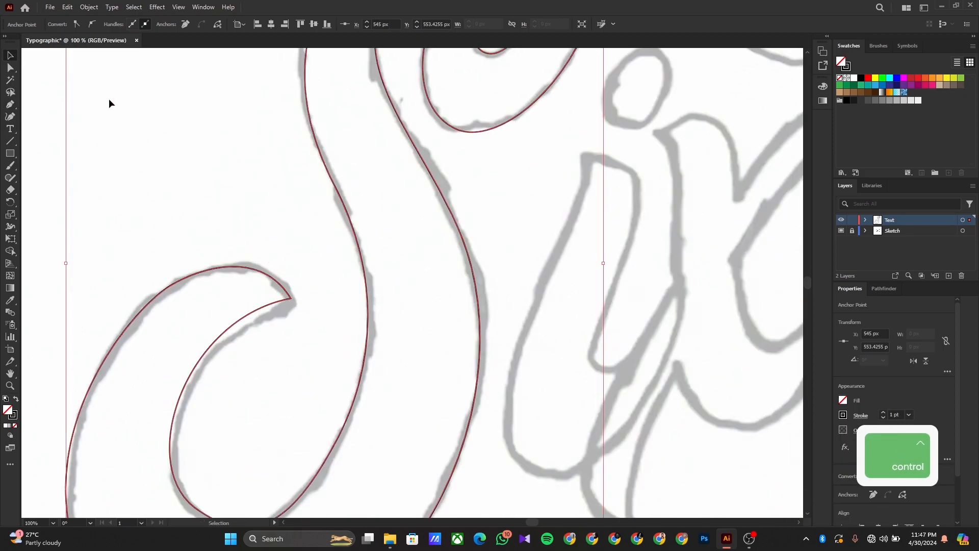
scroll(555, 226, down, 2)
drag(555, 226, 512, 286)
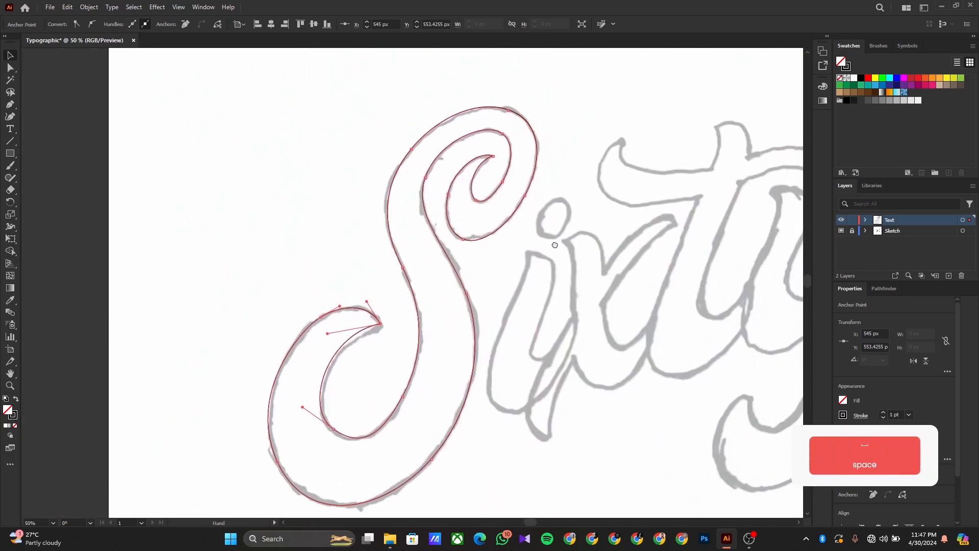
click(841, 231)
ctrl+click(373, 230)
Step: Smooth the lower hook of the S by moving its tip and adjusting nearby anchor points and handles with Direct Selection
click(15, 69)
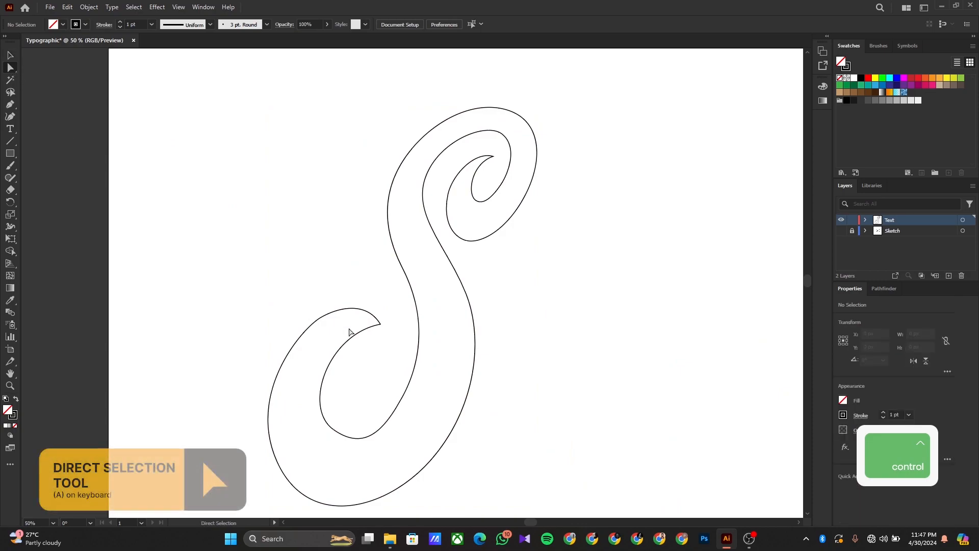
click(380, 325)
drag(380, 325, 384, 328)
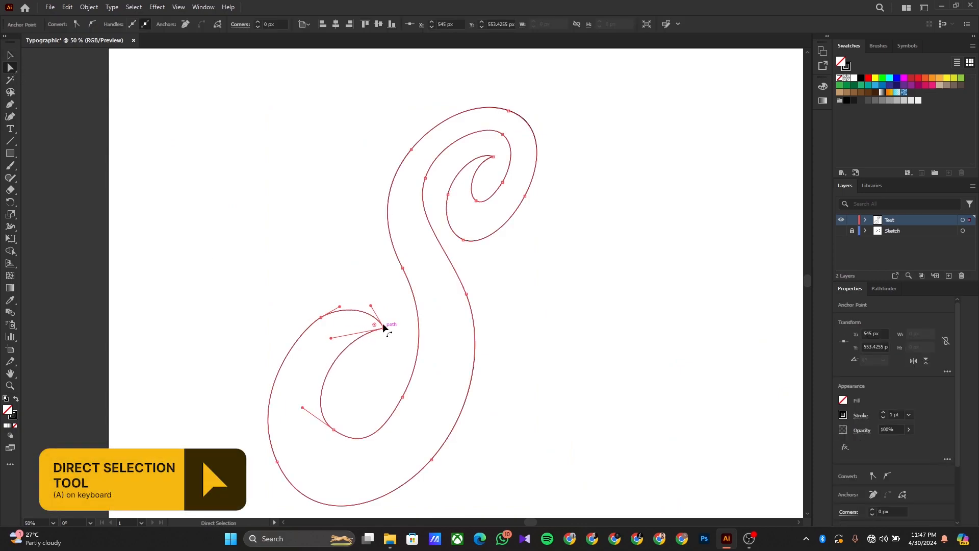
click(334, 430)
drag(364, 451, 353, 444)
drag(321, 317, 339, 304)
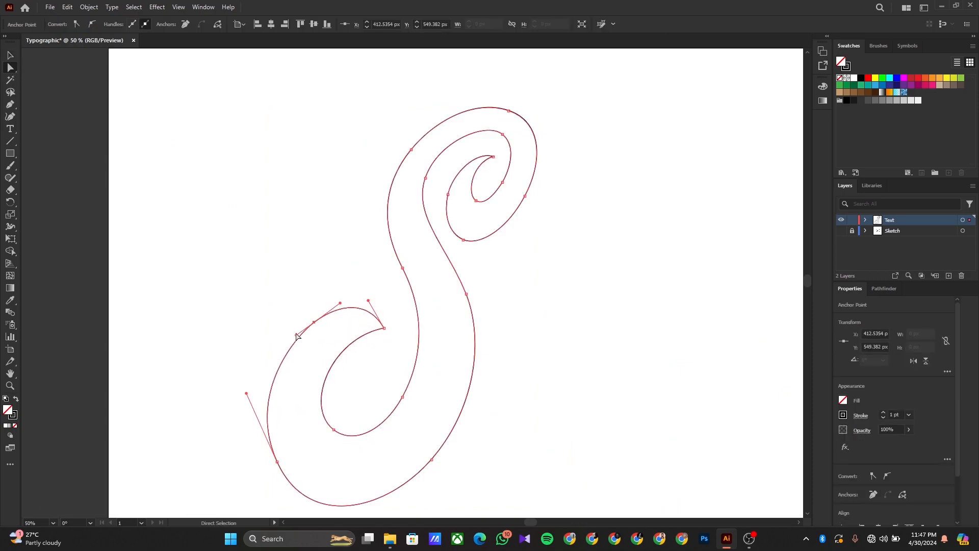
drag(275, 408, 267, 320)
click(269, 375)
drag(299, 443, 302, 431)
click(306, 235)
drag(330, 217, 330, 217)
click(422, 373)
Step: Refine the inner curl at the top of the S by adjusting its anchor points and direction handles
drag(447, 95, 404, 252)
click(414, 308)
scroll(435, 261, up, 1)
scroll(437, 301, up, 1)
click(418, 259)
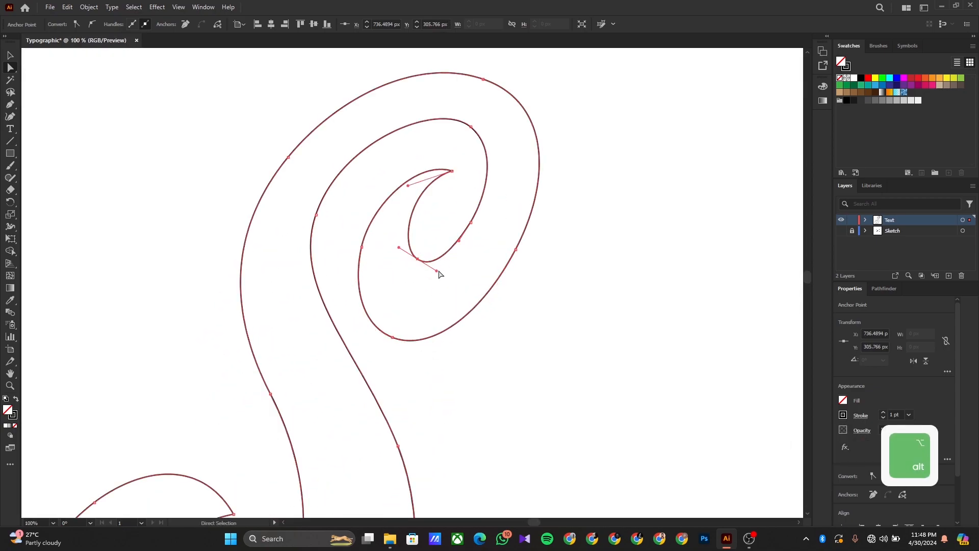
click(471, 222)
drag(462, 240, 458, 242)
click(418, 259)
drag(409, 185, 415, 191)
drag(415, 160, 407, 147)
click(362, 247)
click(431, 281)
Step: Nudge the anchor on the outer curve of the S's lower hook and show the Sketch layer again
scroll(446, 260, down, 4)
scroll(440, 255, up, 1)
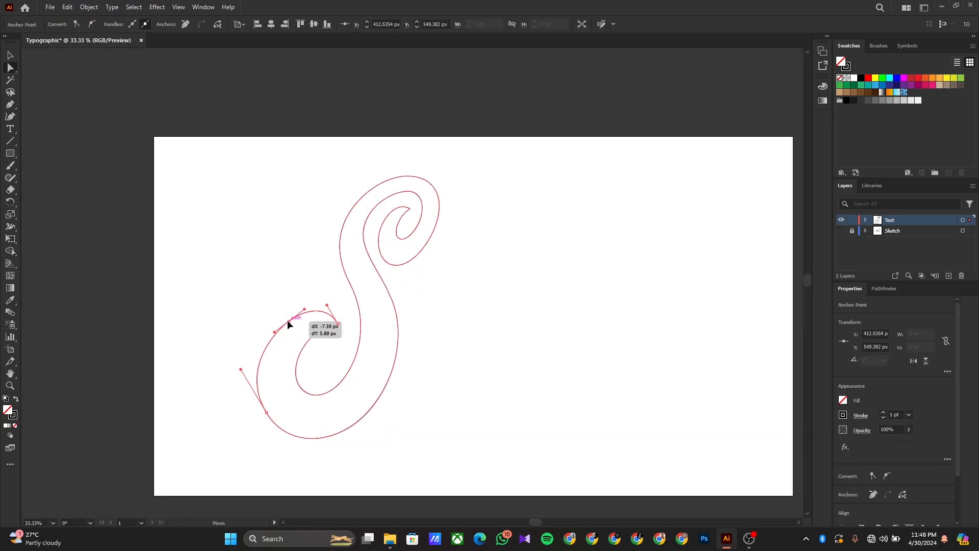
drag(564, 294, 535, 295)
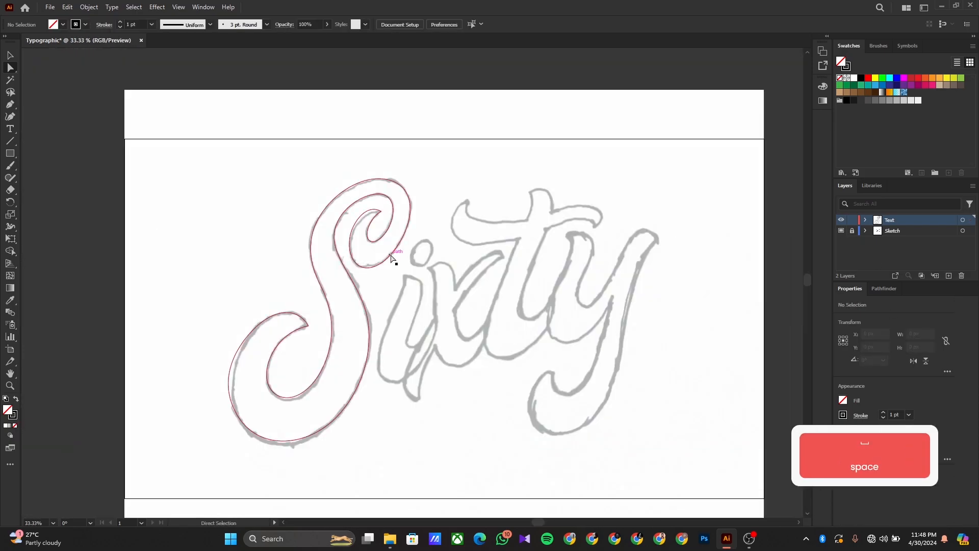
Step: Trace the stem of the letter i with the Pen tool and adjust the curve at its base to the sketch
key(p)
scroll(391, 283, up, 2)
drag(419, 273, 430, 276)
scroll(401, 277, up, 1)
scroll(412, 277, down, 1)
drag(434, 413, 443, 418)
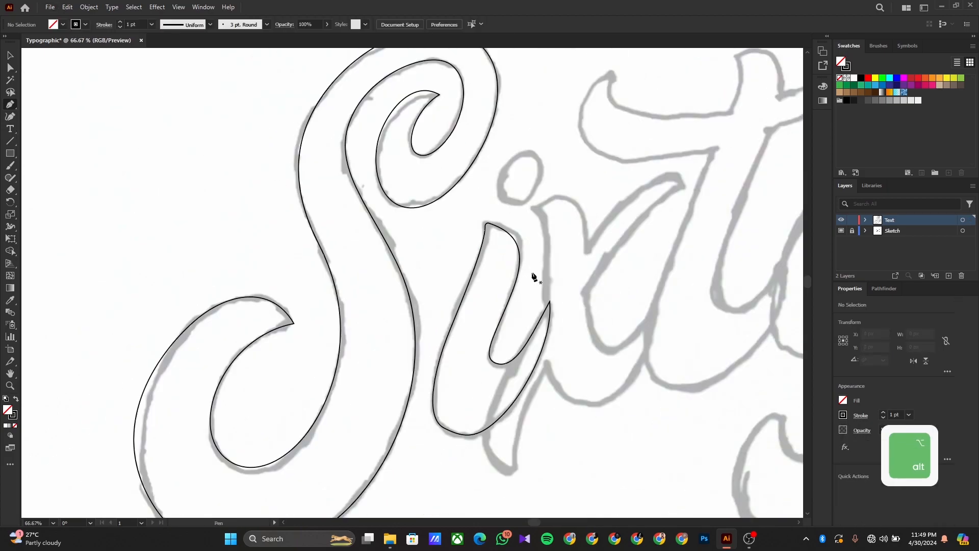
scroll(533, 276, up, 2)
ctrl+click(439, 431)
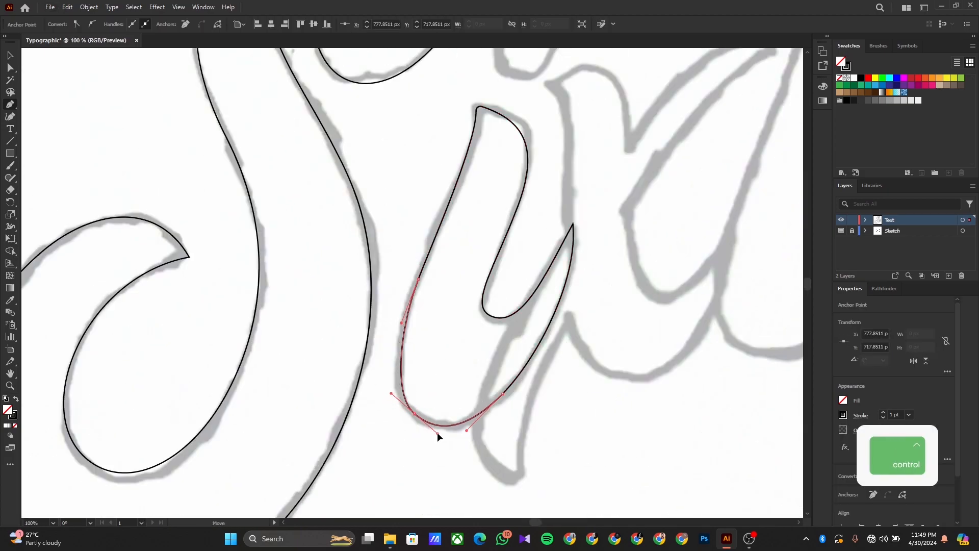
Step: Trace the outline of the letter x over the sketch and adjust the anchor at its lower tail
scroll(439, 433, down, 1)
drag(402, 288, 454, 286)
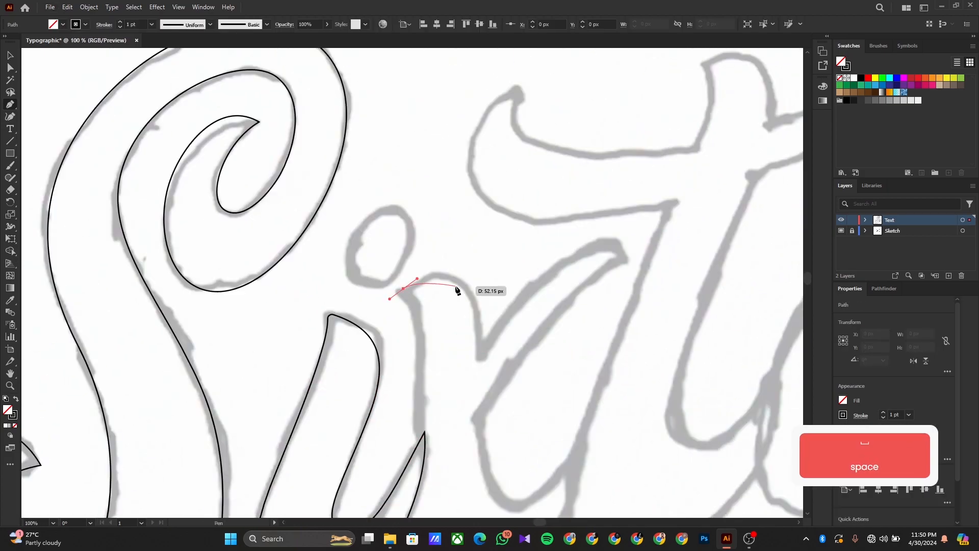
drag(479, 357, 482, 301)
drag(544, 275, 582, 246)
drag(626, 258, 629, 277)
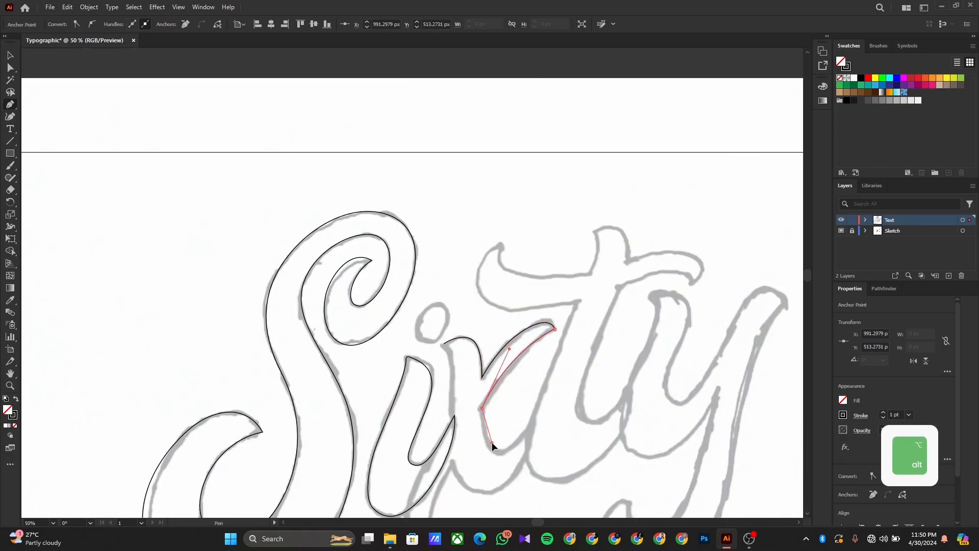
key(ctrl+z)
drag(458, 381, 425, 482)
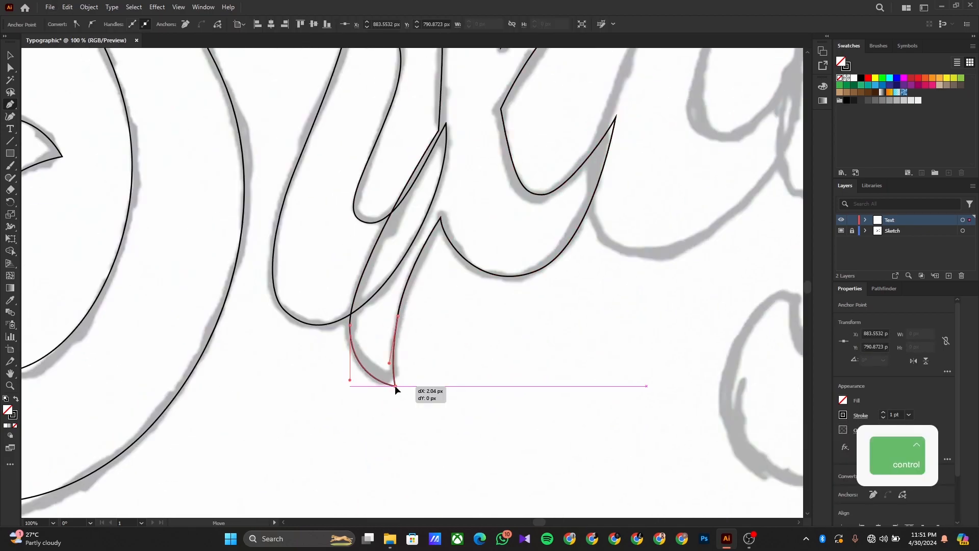
click(473, 217)
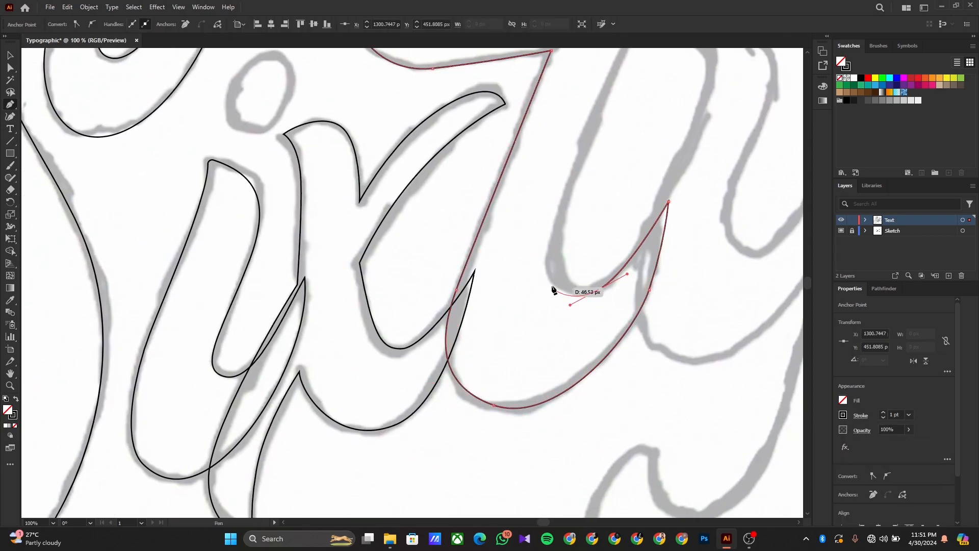
Step: Trace the letter t with its curved crossbar over the sketch and close the path at the crossbar's tip
drag(434, 445, 432, 442)
drag(432, 440, 436, 440)
drag(534, 163, 479, 192)
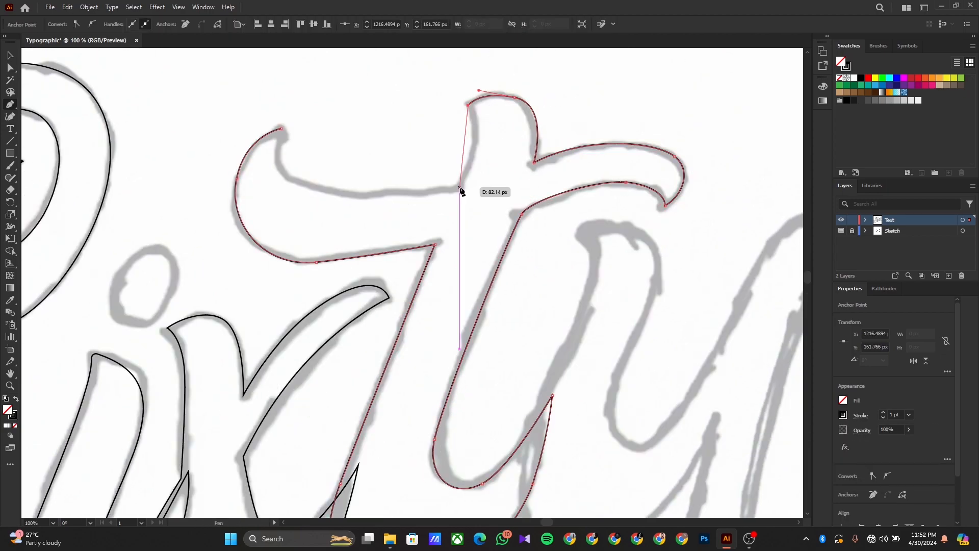
key(ctrl+z)
alt+click(469, 103)
click(460, 188)
drag(360, 193, 315, 191)
drag(274, 158, 271, 140)
click(281, 128)
ctrl+click(317, 130)
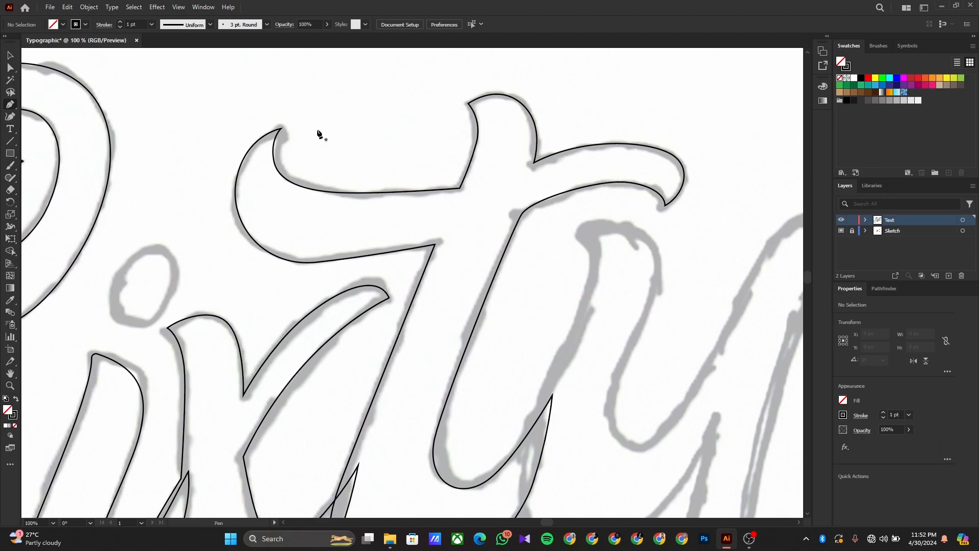
Step: Trace the outline of the letter y, including its descending hook, over the sketch with the Pen tool
drag(473, 459, 501, 467)
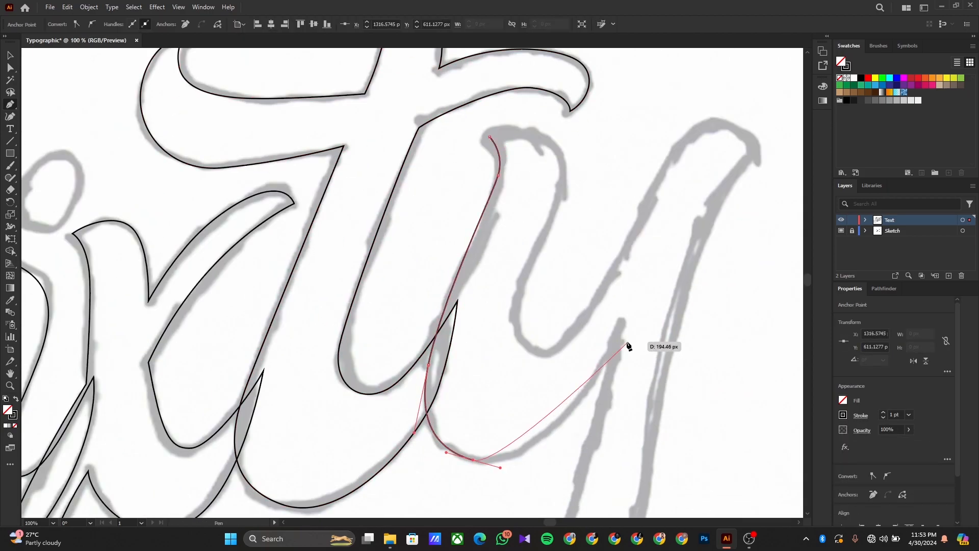
click(619, 336)
drag(619, 335, 589, 81)
drag(455, 358, 413, 348)
click(417, 280)
drag(362, 330, 333, 381)
drag(620, 240, 524, 481)
scroll(567, 229, down, 2)
drag(575, 170, 553, 176)
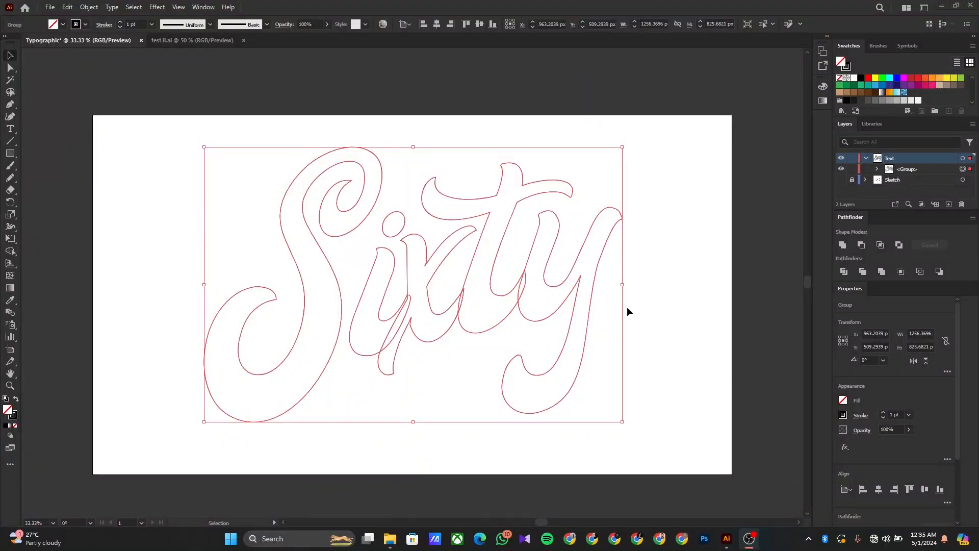
Step: Scale the Sixty lettering group proportionally about its centre to about 995 px wide and unite its overlapping letter outlines
click(684, 260)
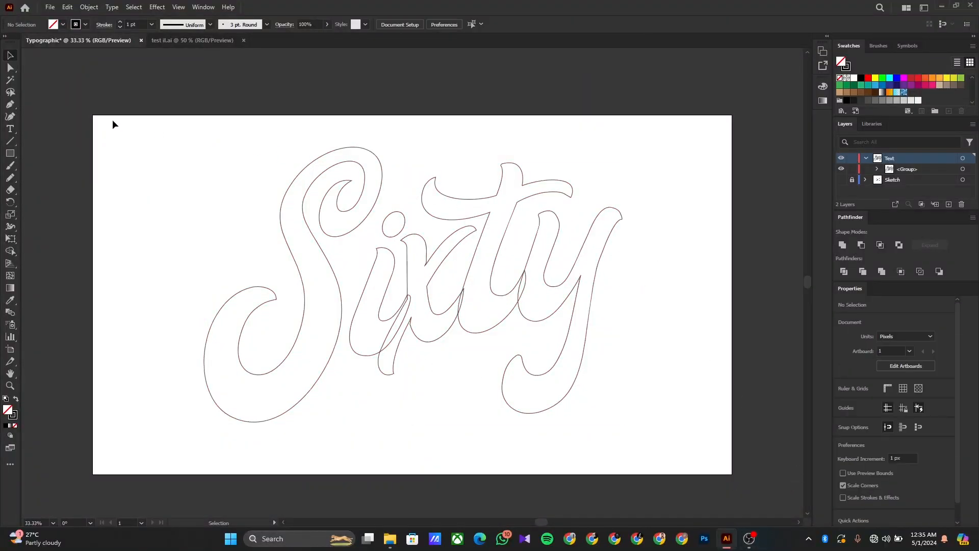
drag(148, 121, 518, 357)
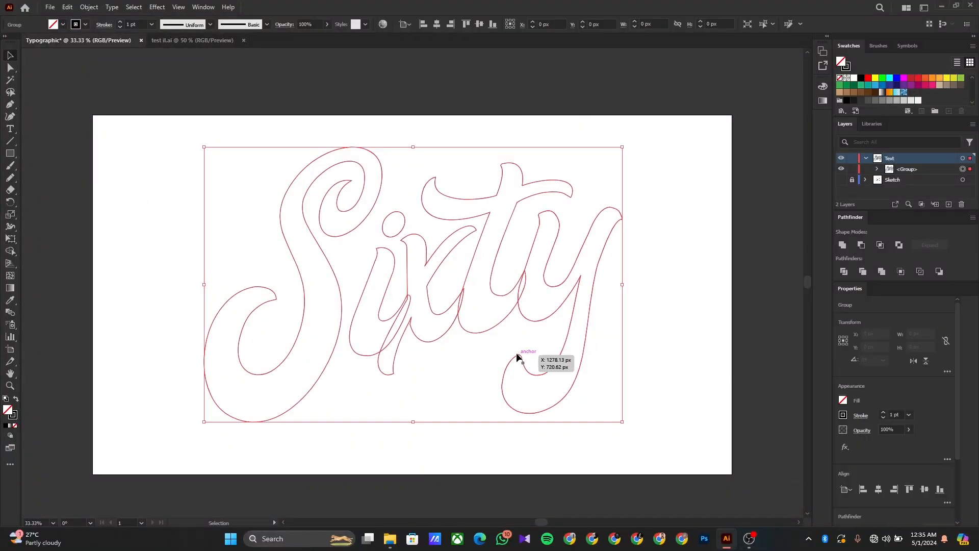
drag(620, 285, 571, 284)
click(614, 275)
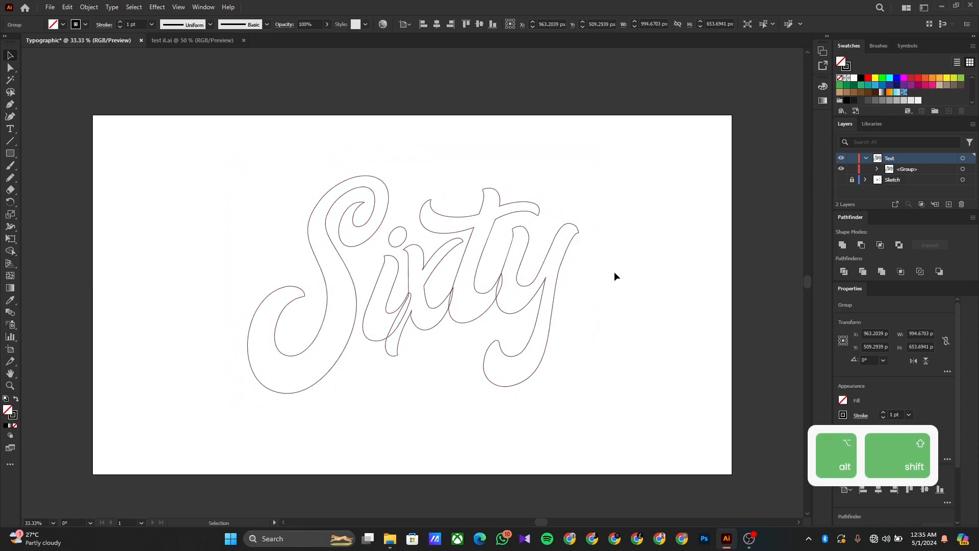
click(555, 294)
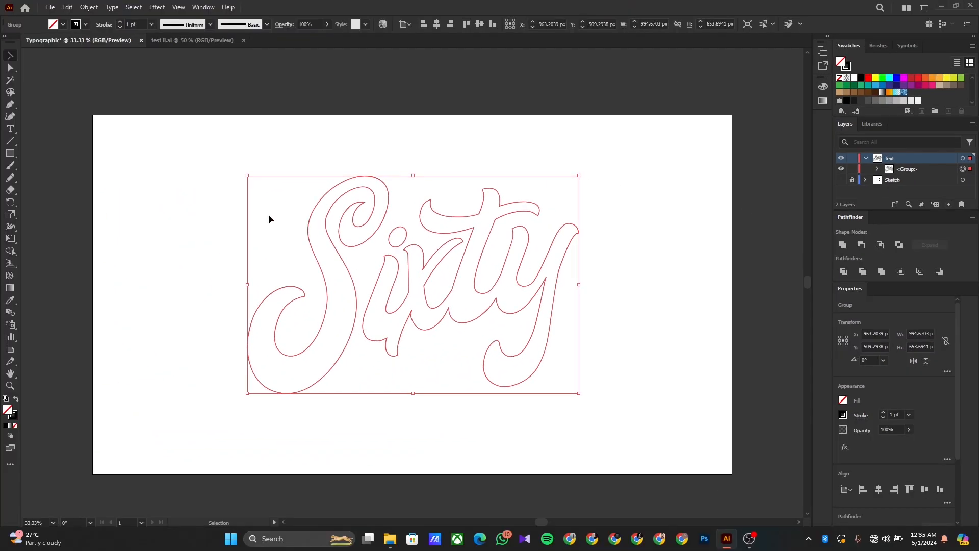
Step: Remove the stroke from the united Sixty lettering and fill it with black
click(843, 416)
click(734, 320)
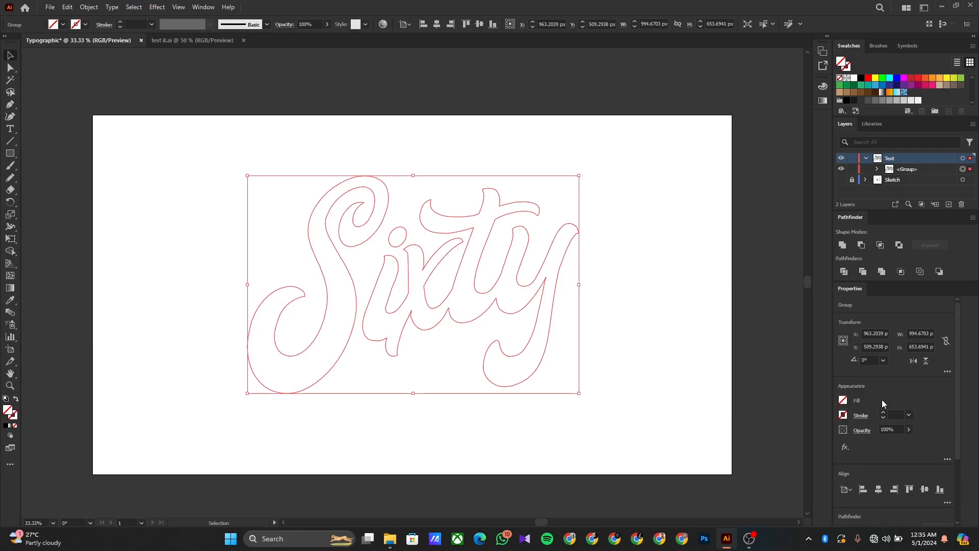
click(843, 401)
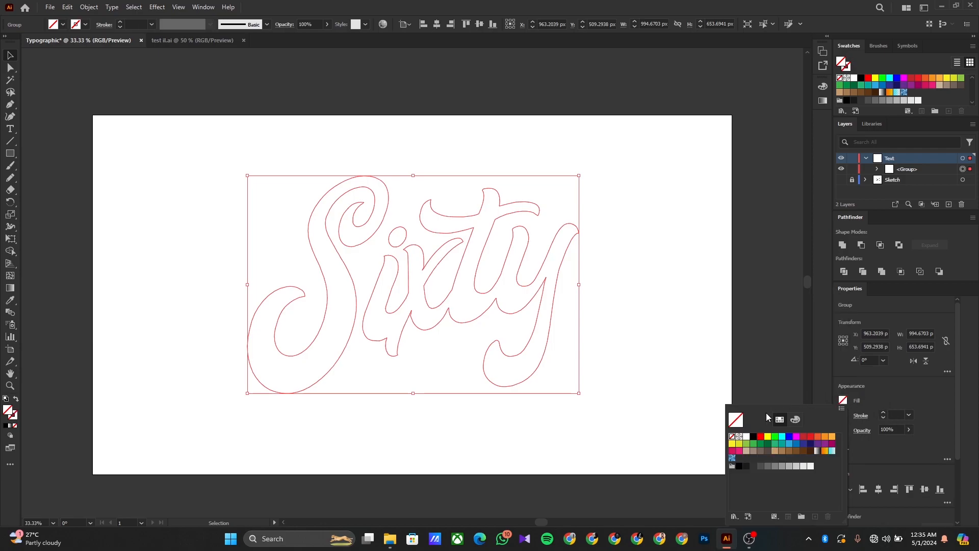
click(753, 437)
click(669, 230)
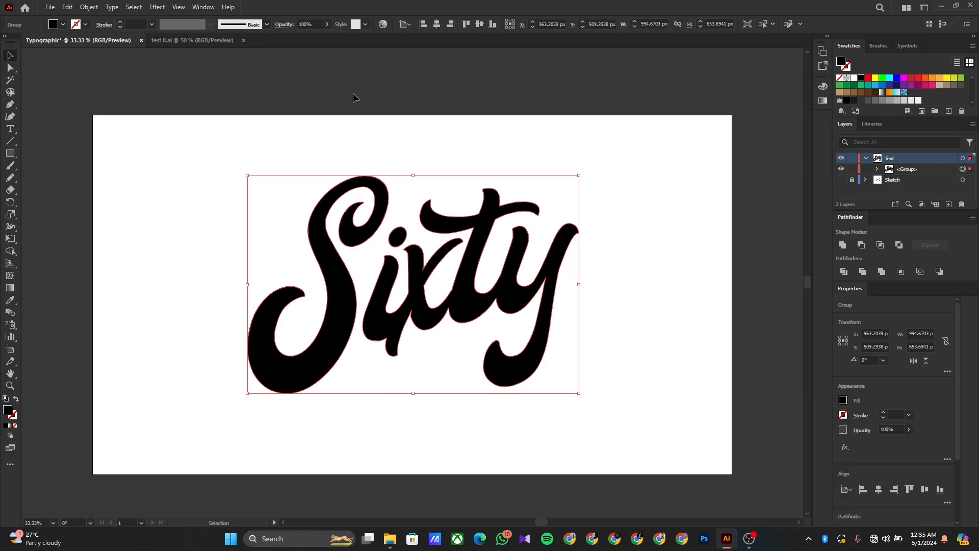
Step: Offset the lettering's path by 10 px with miter joins and unite the resulting outline shapes
click(88, 7)
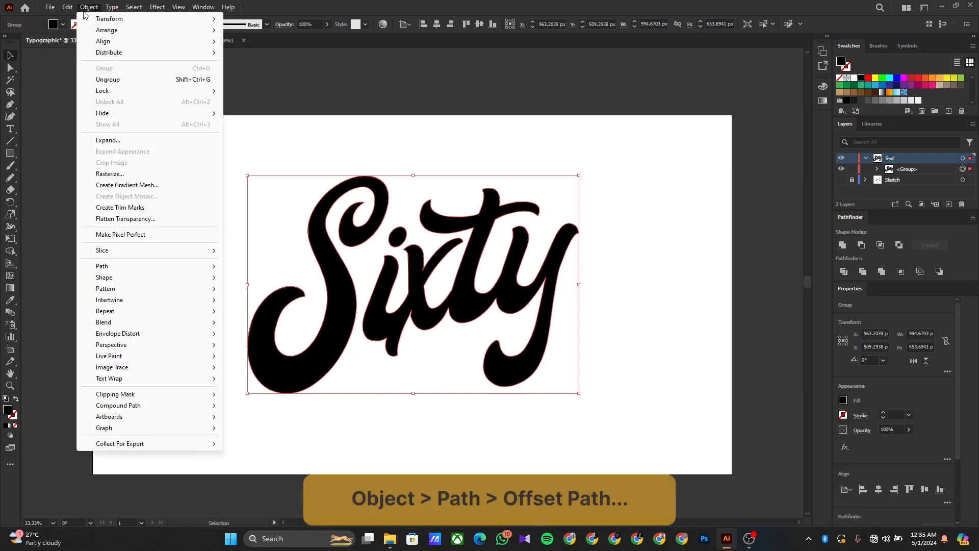
mouse_move(147, 267)
click(256, 305)
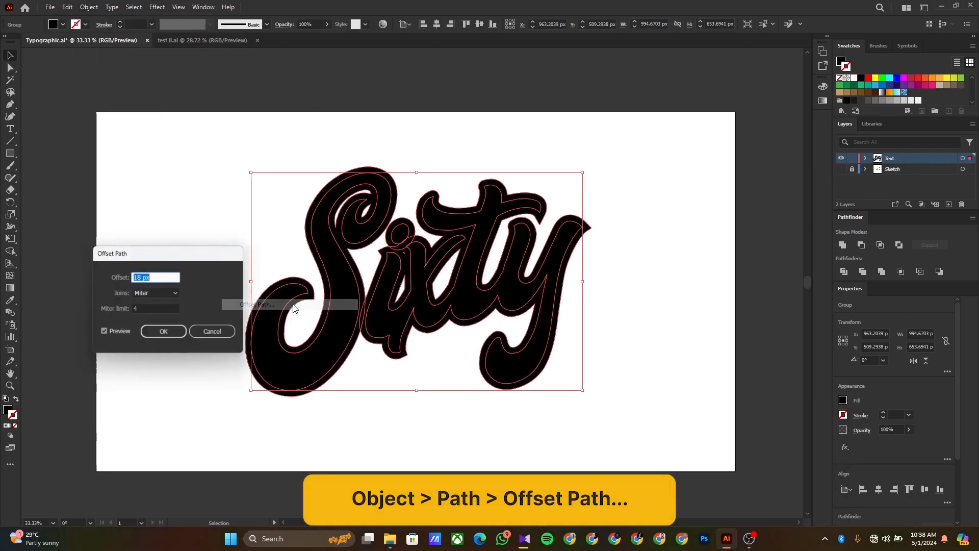
text(10)
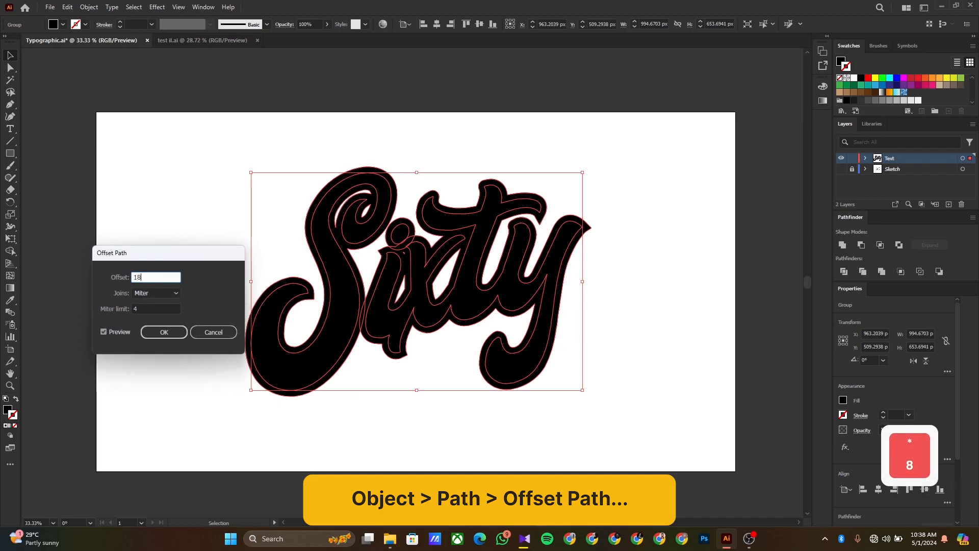
key(Return)
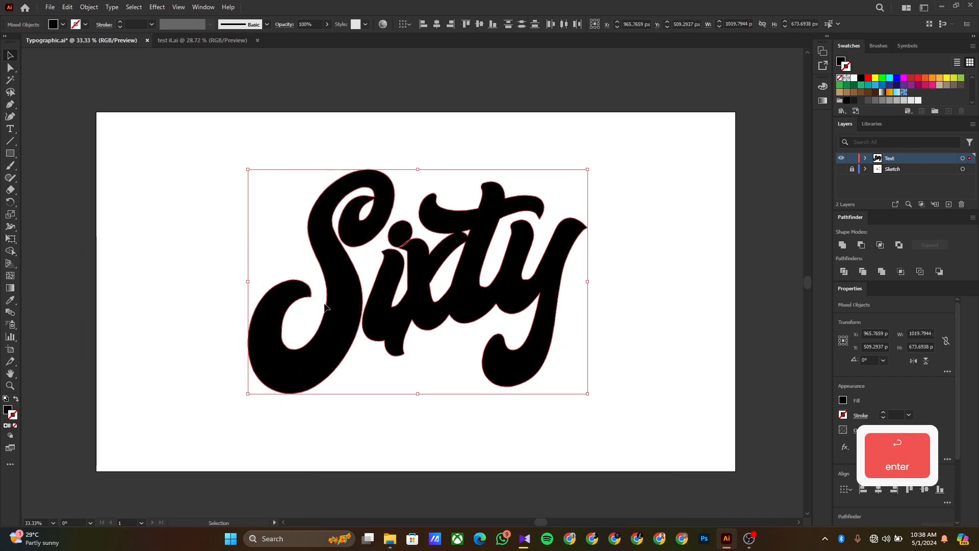
click(843, 245)
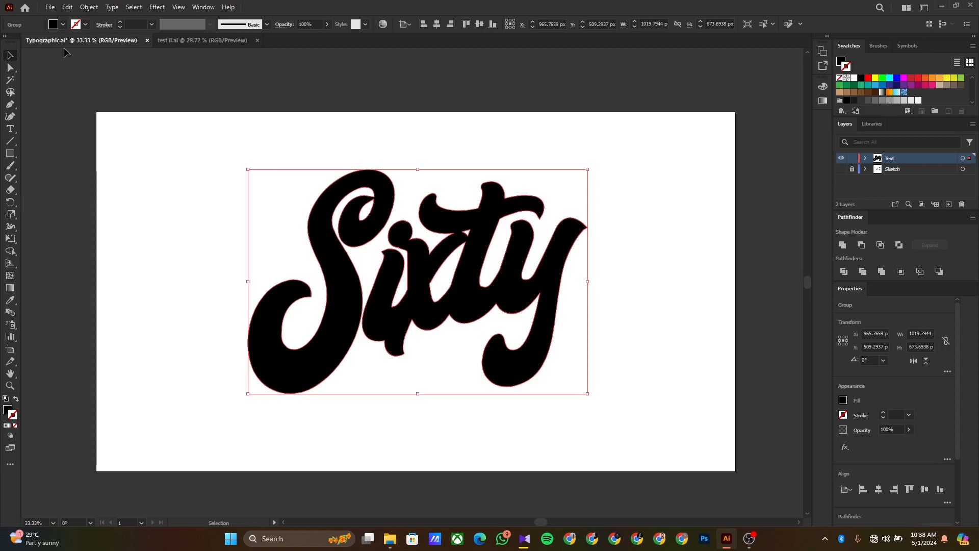
Step: Cut the enlarged black outline and paste it in place behind the original lettering
click(73, 8)
click(83, 45)
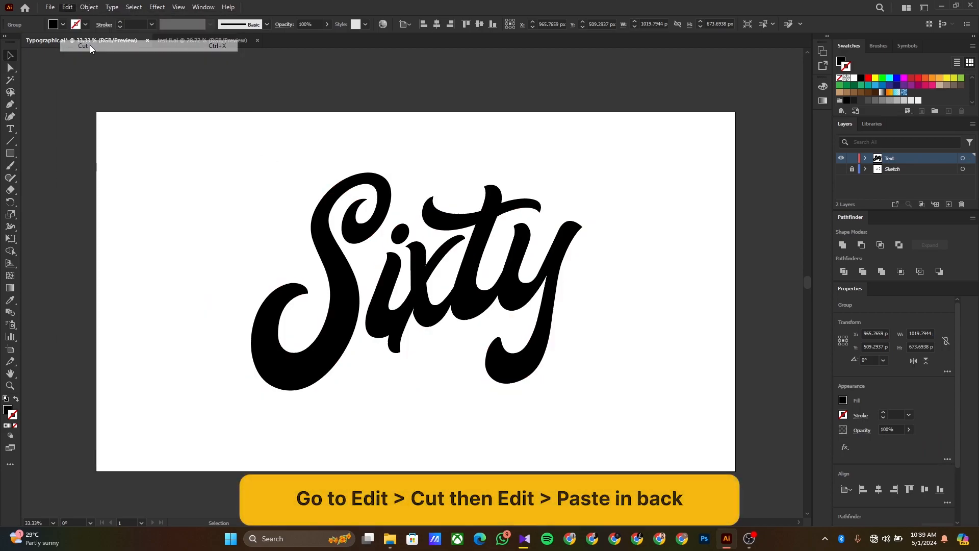
click(70, 7)
click(96, 90)
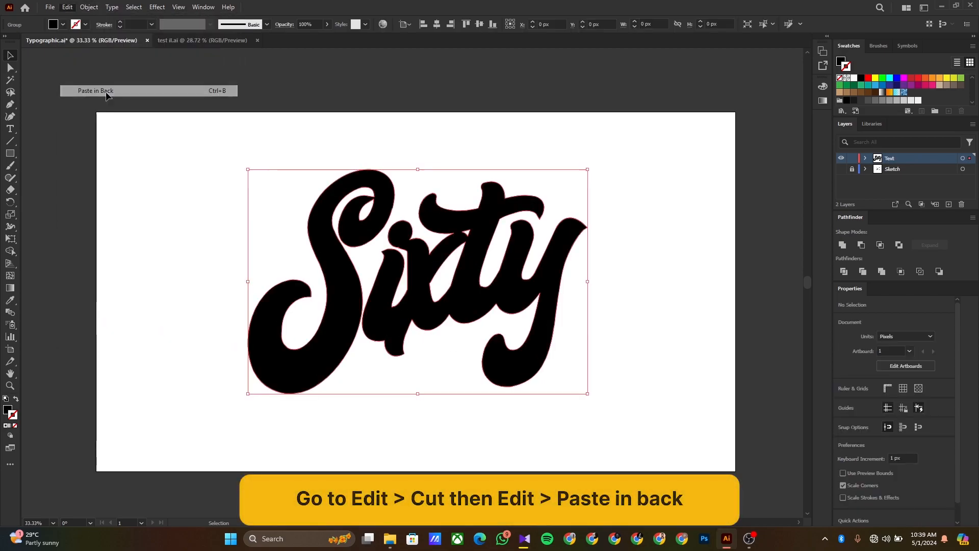
Step: Fill the original front lettering with white against the black outline behind it
click(461, 142)
click(386, 185)
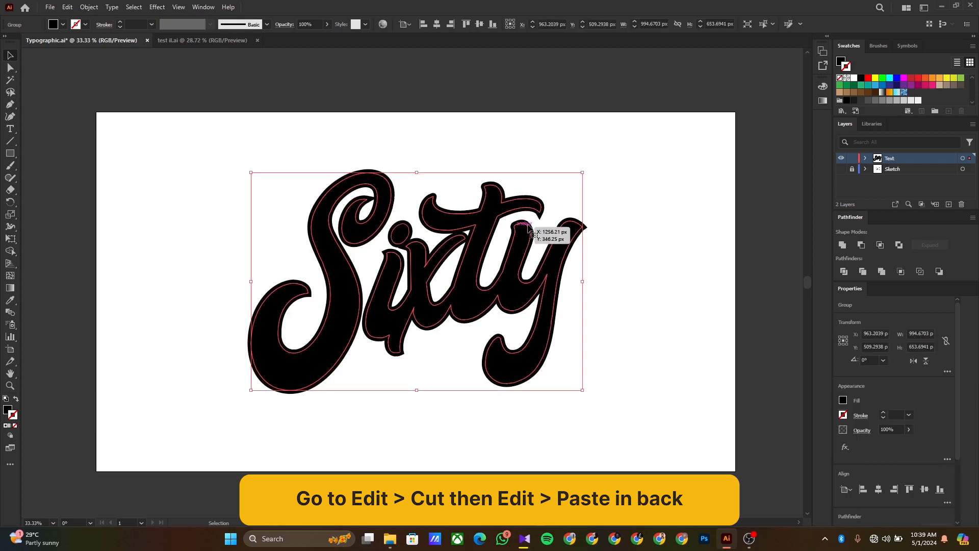
click(844, 400)
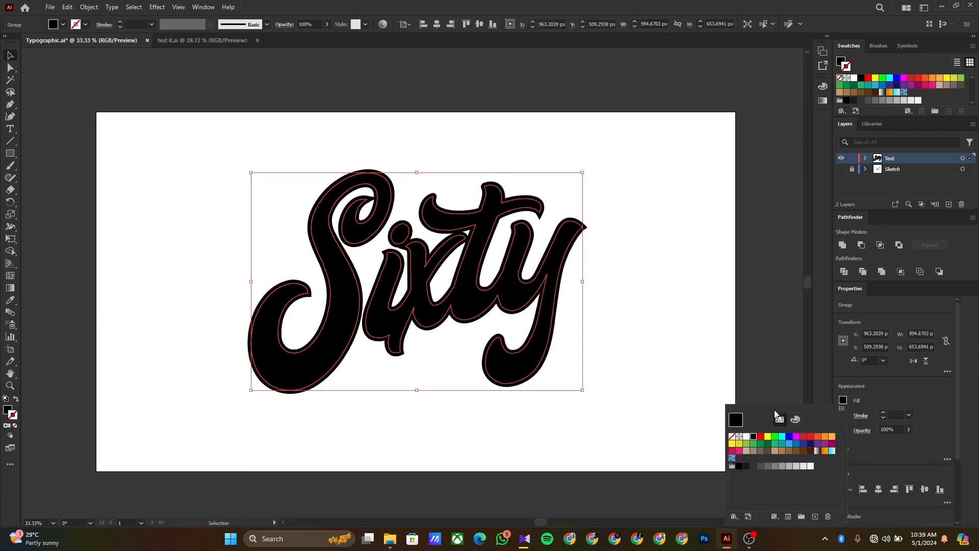
click(746, 437)
click(335, 390)
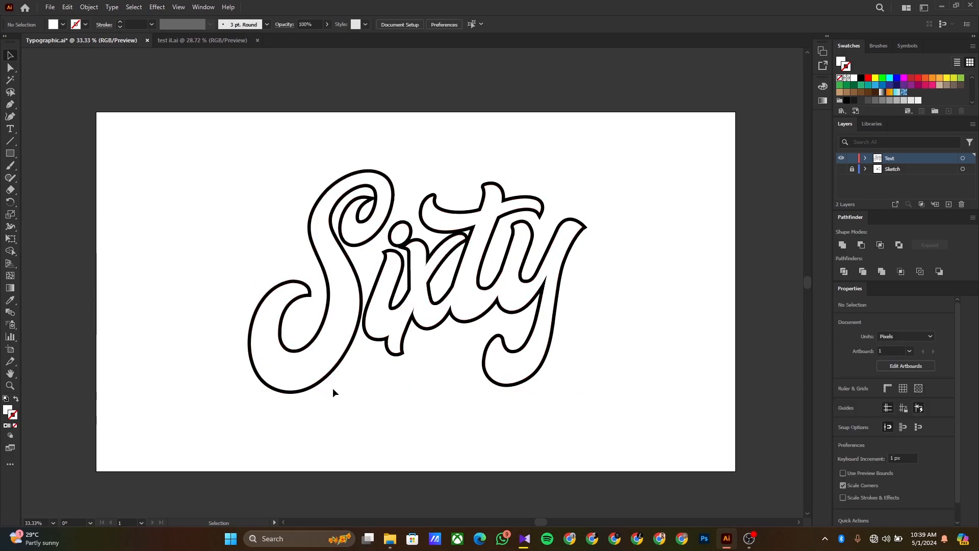
Step: Paste another copy of the black outline at the back and shift it about 37 px right and 61 px down
click(68, 7)
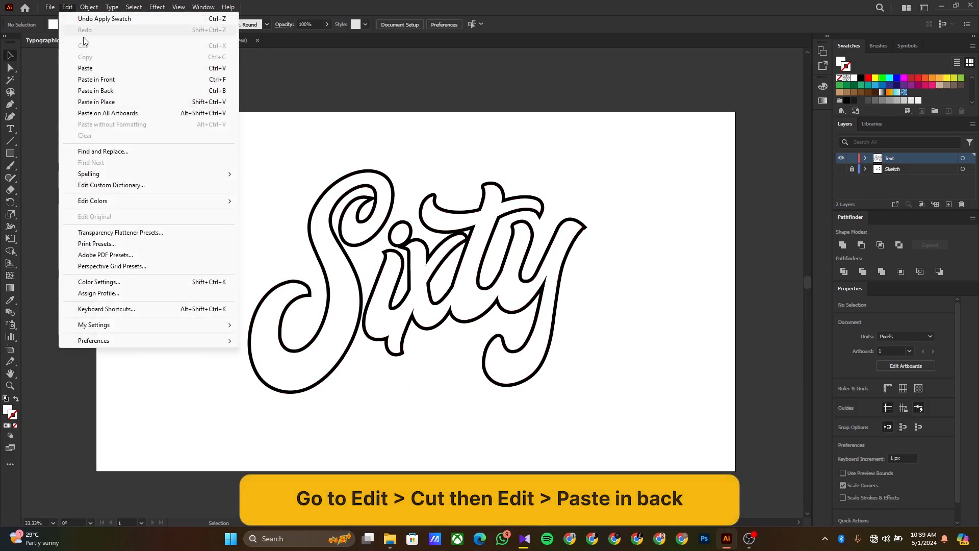
click(112, 91)
key(shift+Down)
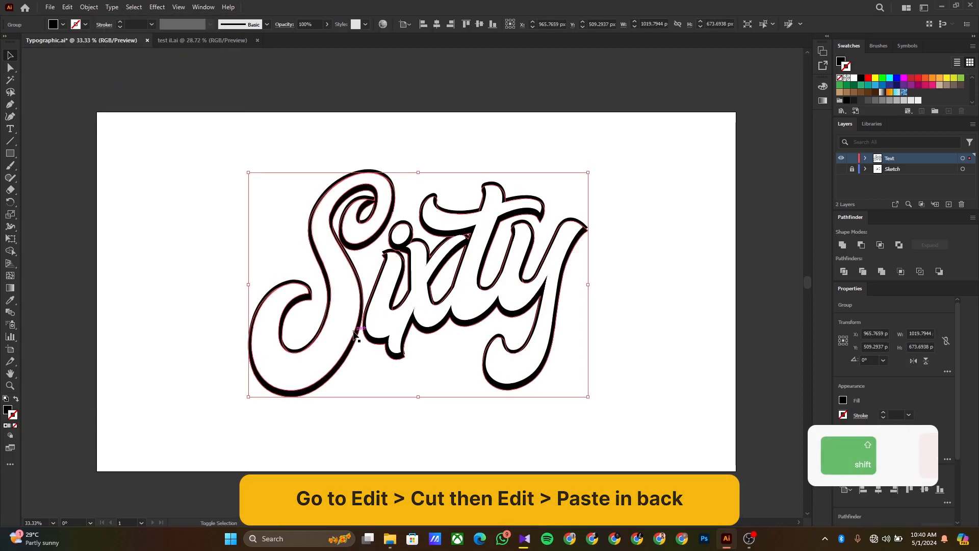
key(shift+Right)
drag(351, 356, 362, 369)
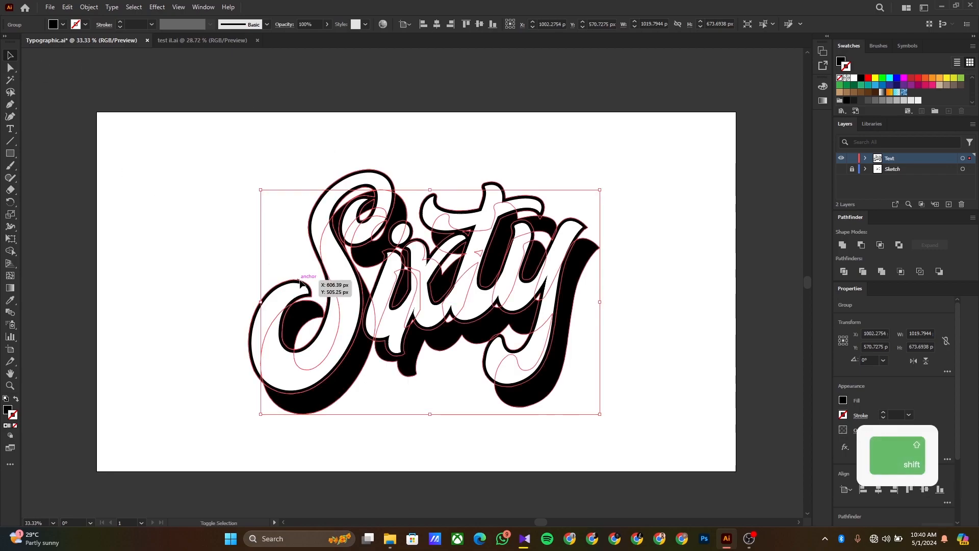
Step: Select both black outline copies together and make a blend between them
shift+click(319, 280)
click(90, 7)
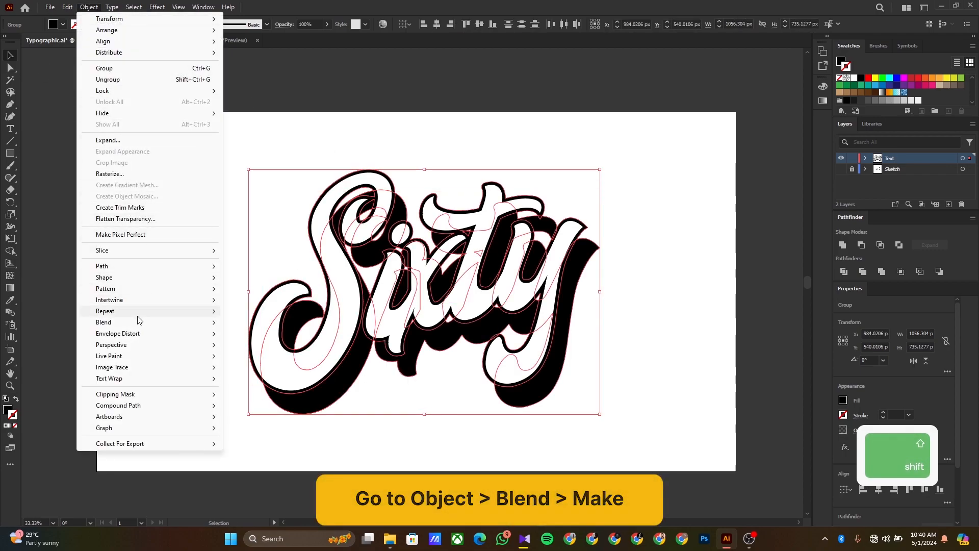
mouse_move(138, 322)
click(268, 325)
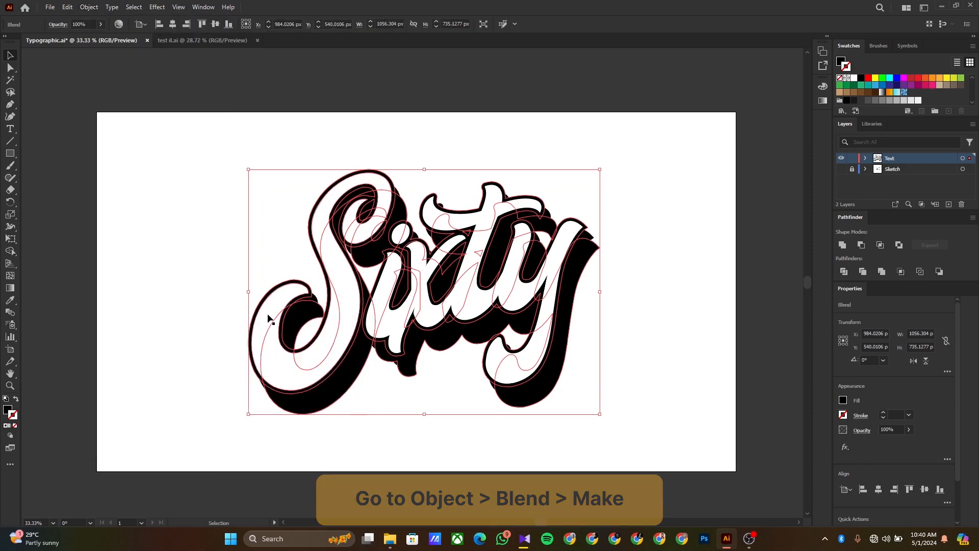
Step: Set the blend's spacing to Specified Steps with 100 steps
click(90, 7)
mouse_move(187, 322)
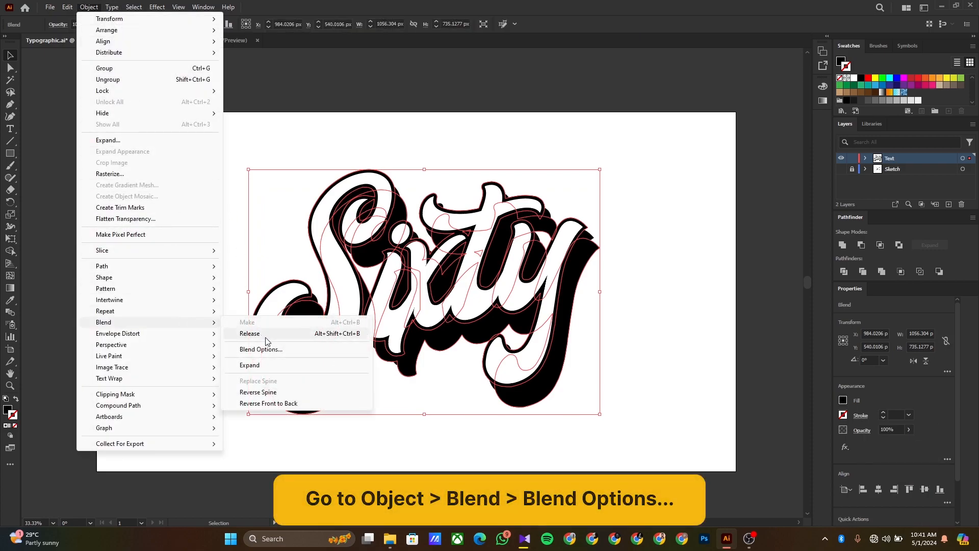
click(265, 347)
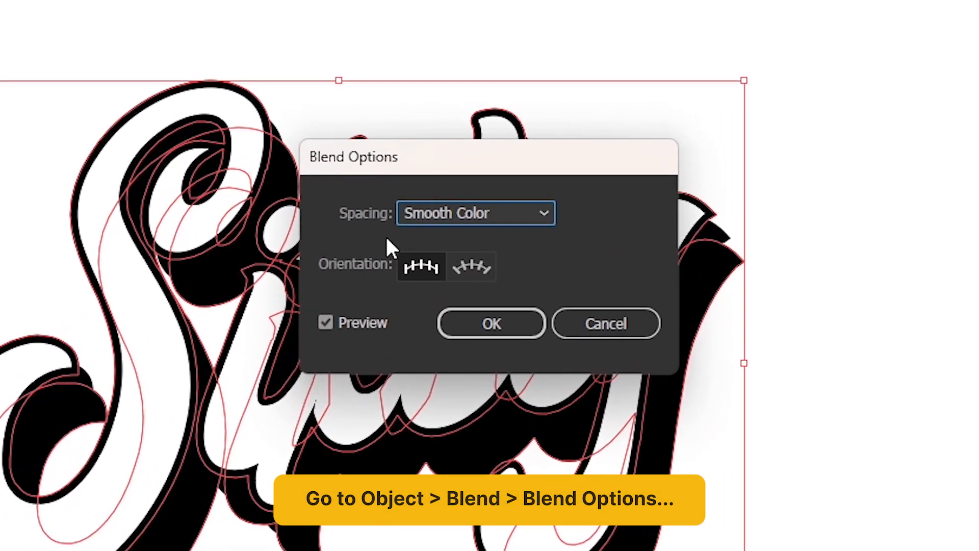
click(475, 213)
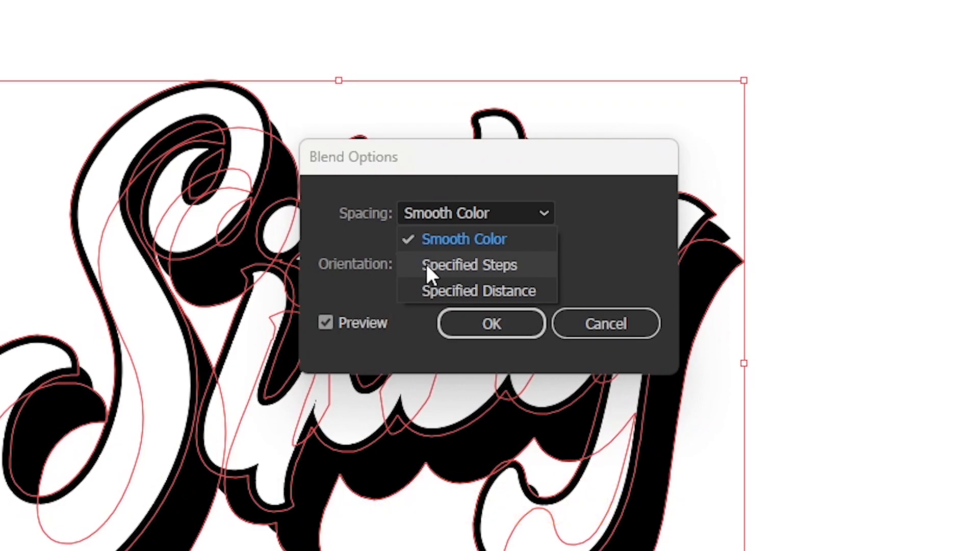
click(427, 263)
text(100)
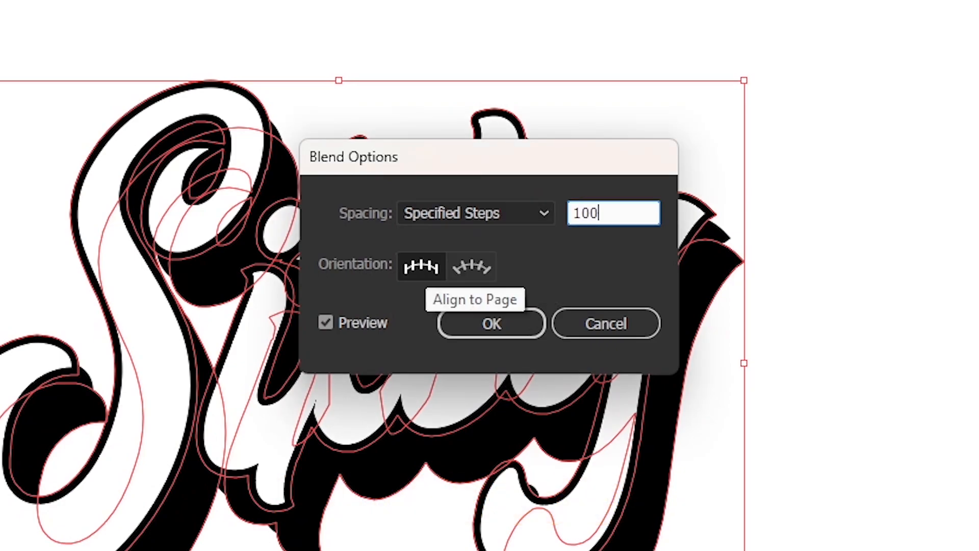
key(Return)
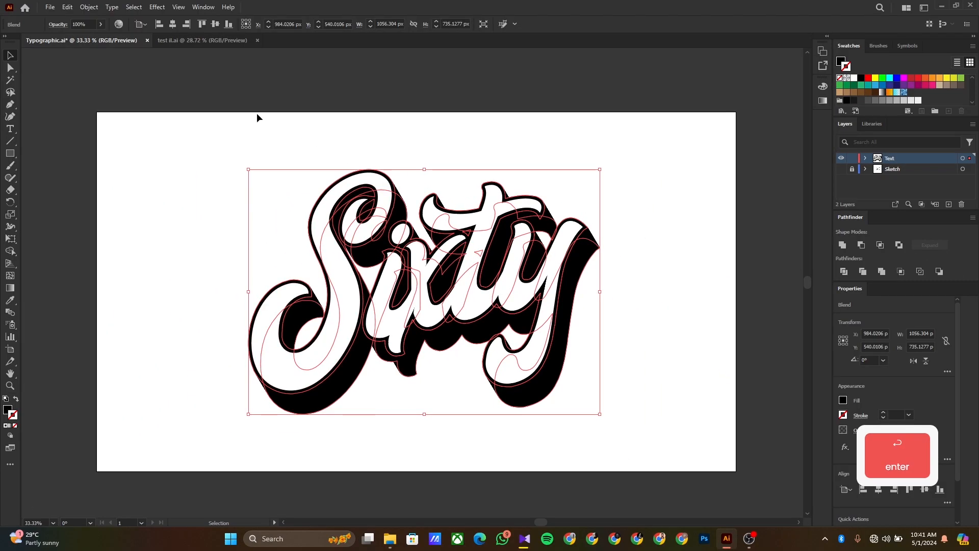
Step: Expand the blend and unite its pieces into a single black extrusion shape
click(83, 7)
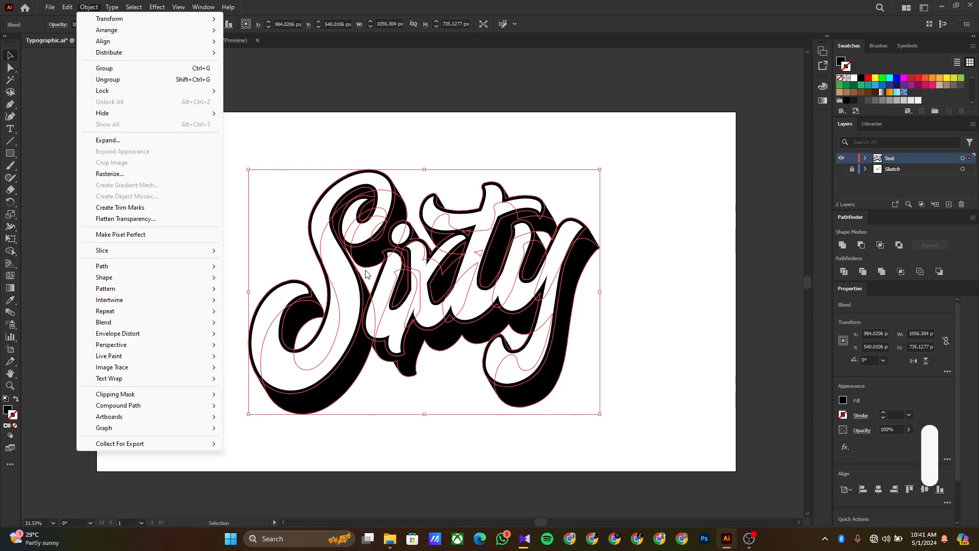
mouse_move(164, 324)
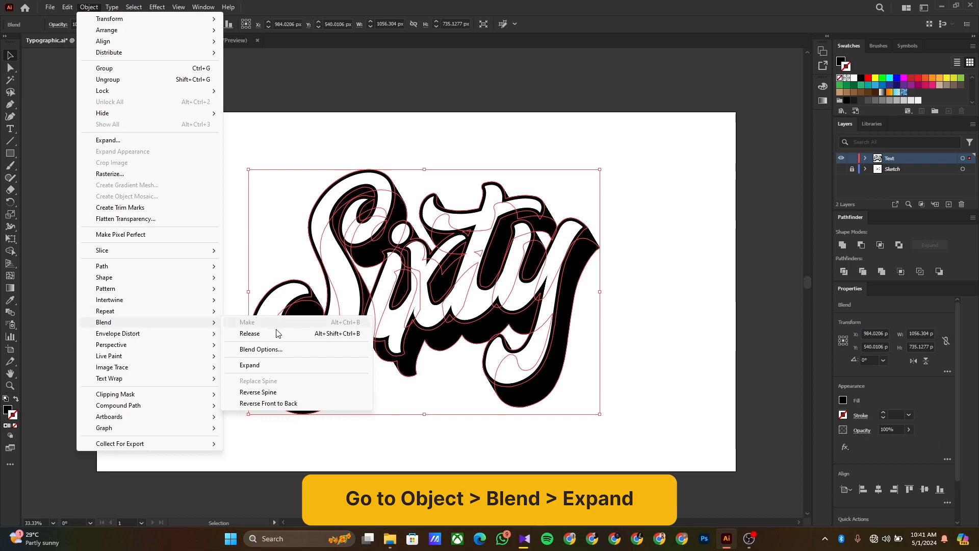
click(275, 366)
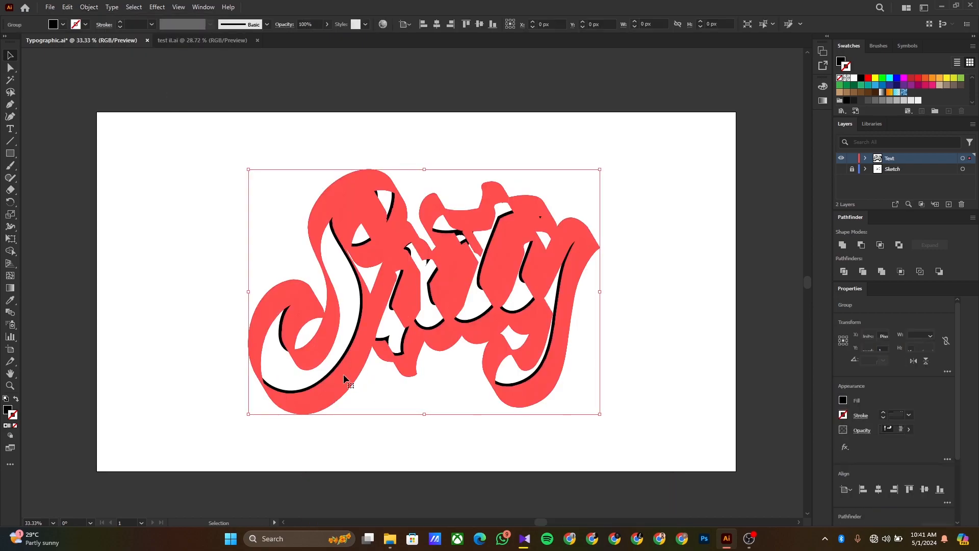
click(842, 246)
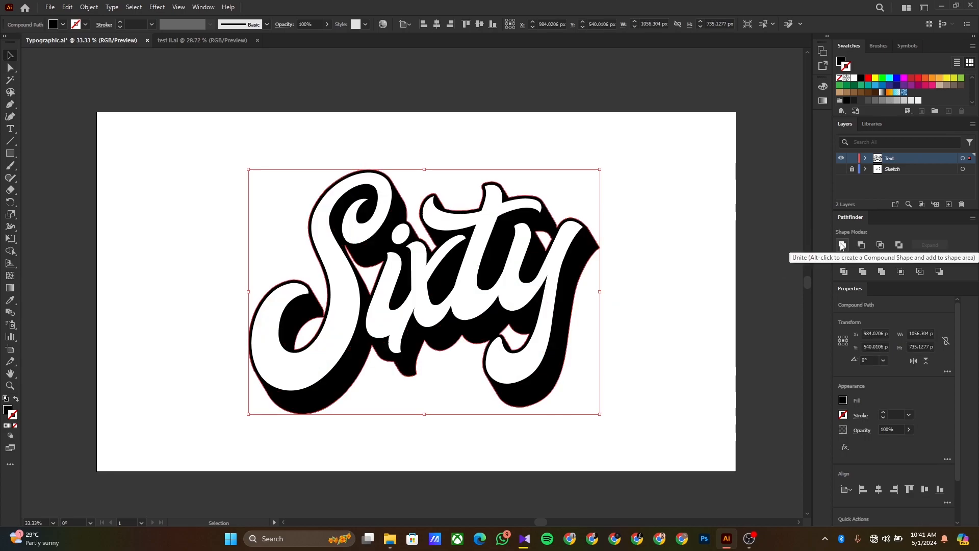
Step: Remove the small leftover gaps in the black extrusion, including the one inside the S's lower curl
click(10, 67)
click(241, 227)
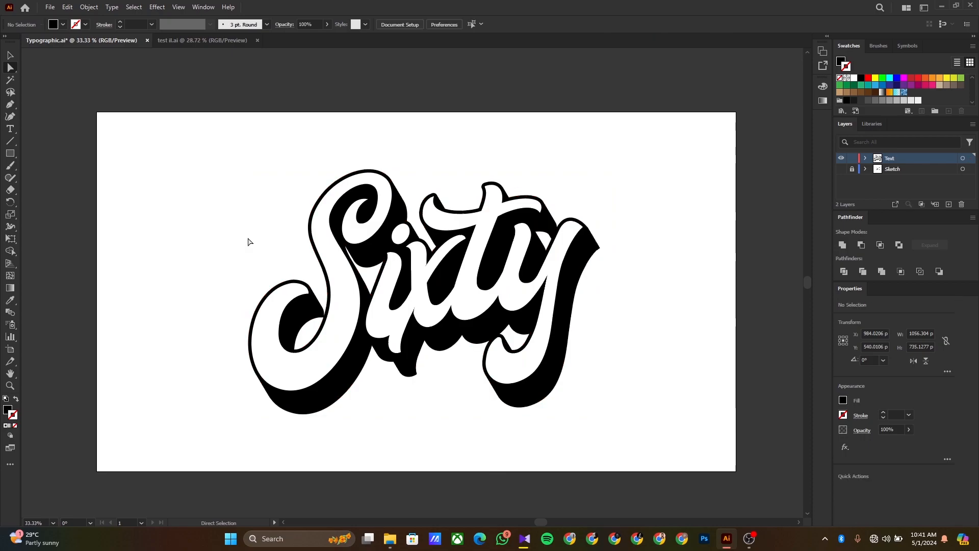
click(294, 352)
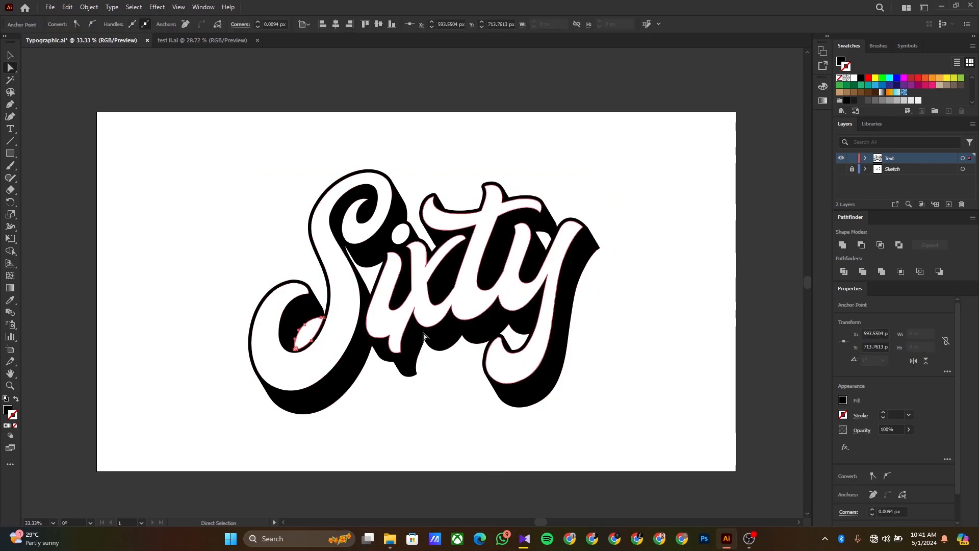
key(ctrl+shift+a)
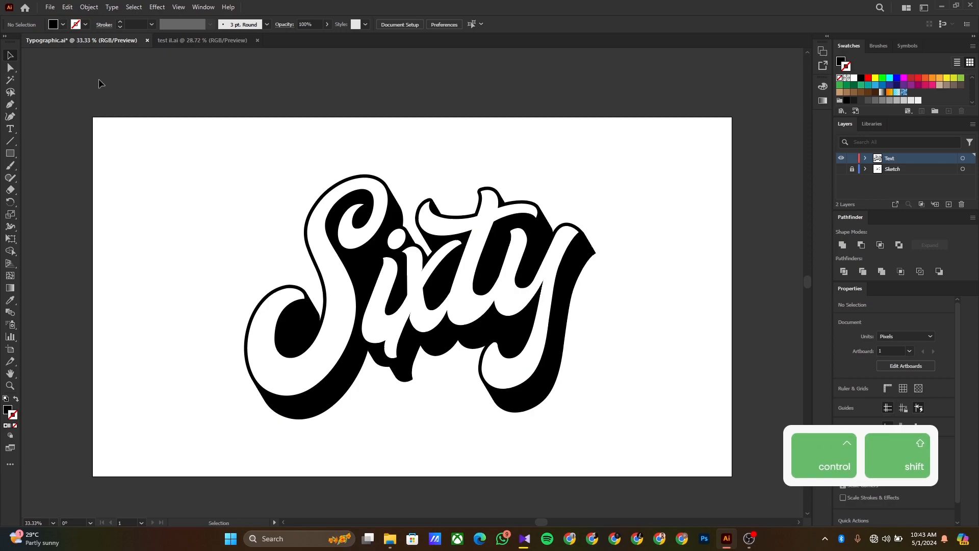
Step: Draw a closed black patch with the Pen tool over the gap between the S and the t, curving its upper edge
alt+scroll(403, 228, up, 3)
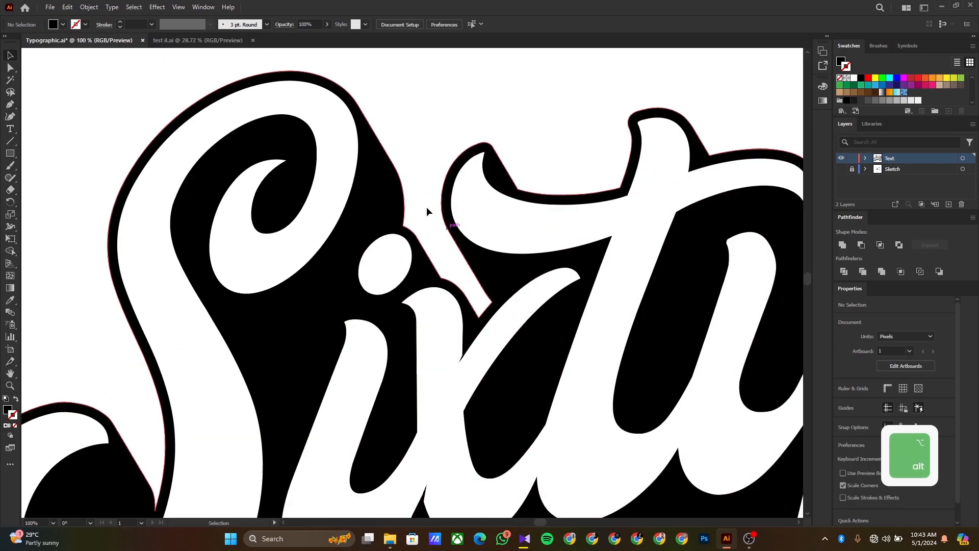
click(10, 104)
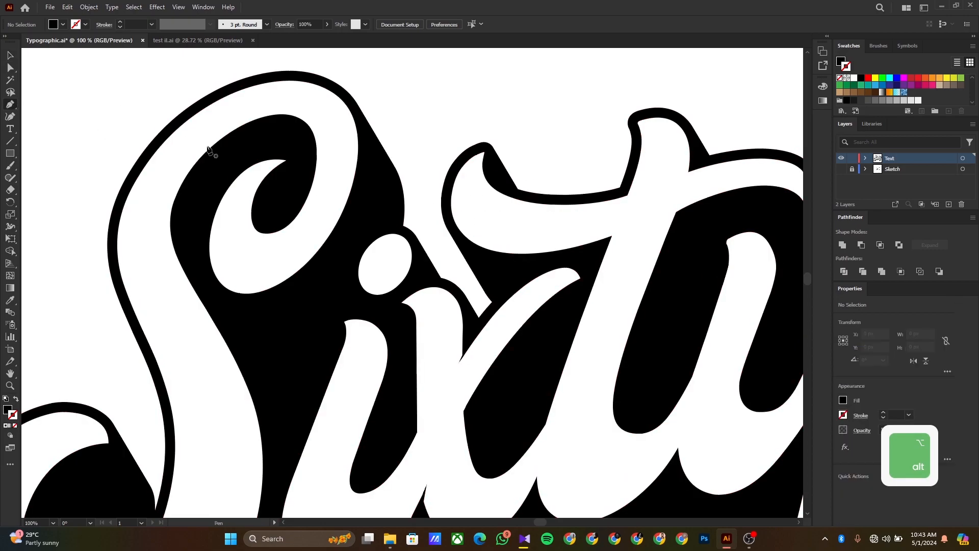
click(396, 167)
drag(423, 203, 433, 208)
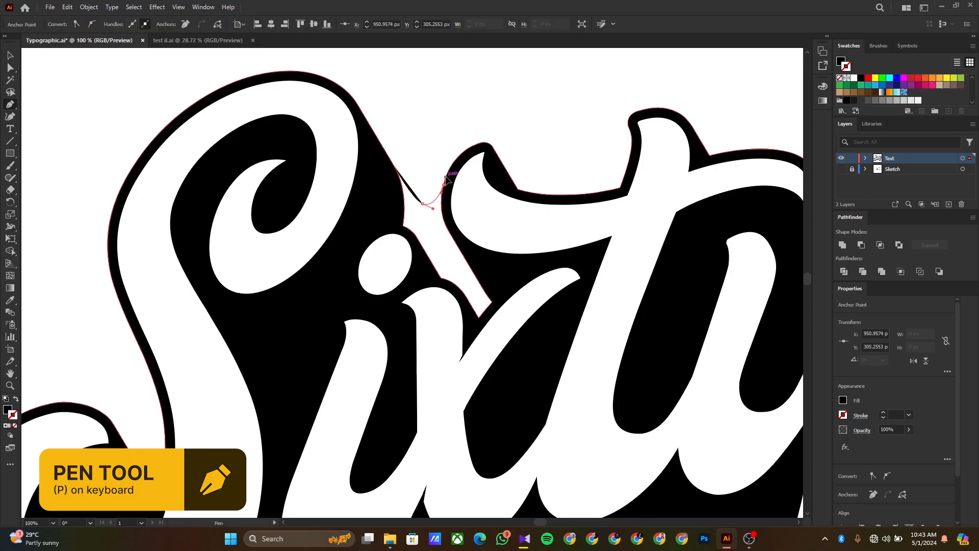
drag(447, 176, 464, 188)
click(485, 348)
click(376, 288)
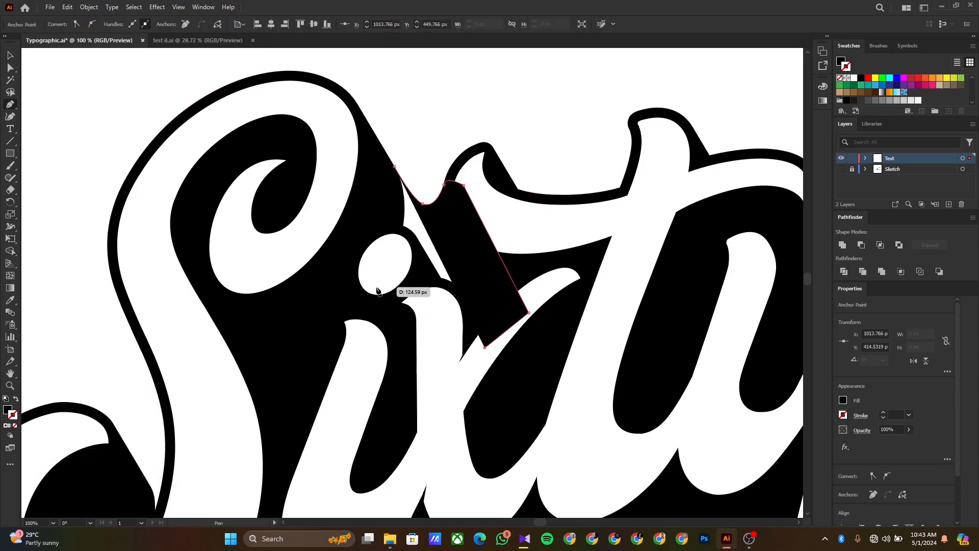
click(377, 198)
click(395, 166)
click(10, 56)
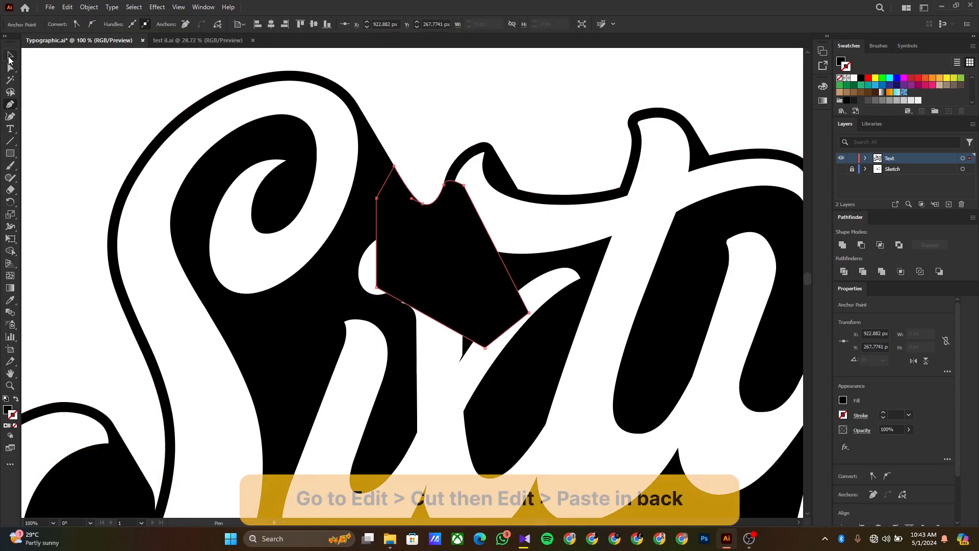
Step: Move the black patch behind the lettering and unite it with the black extrusion shape
click(68, 7)
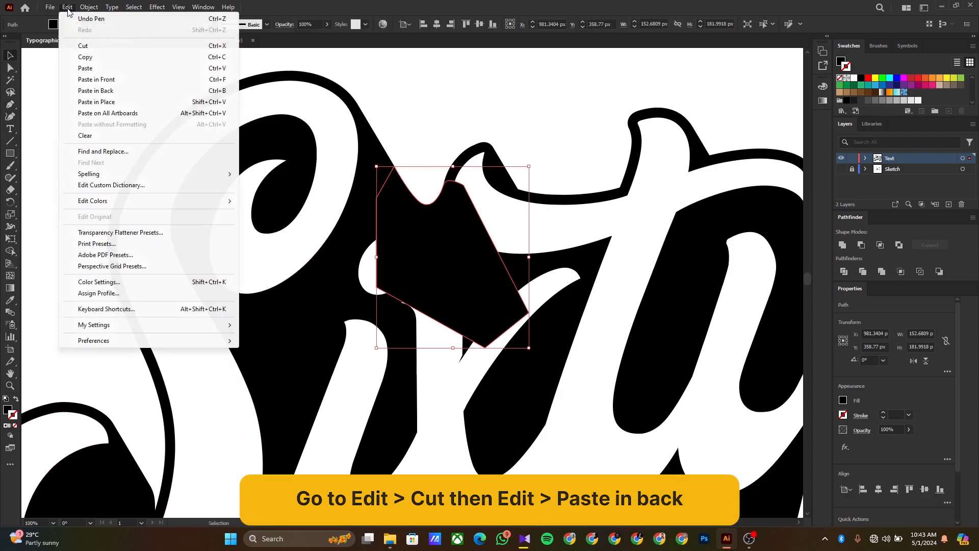
click(80, 43)
click(68, 7)
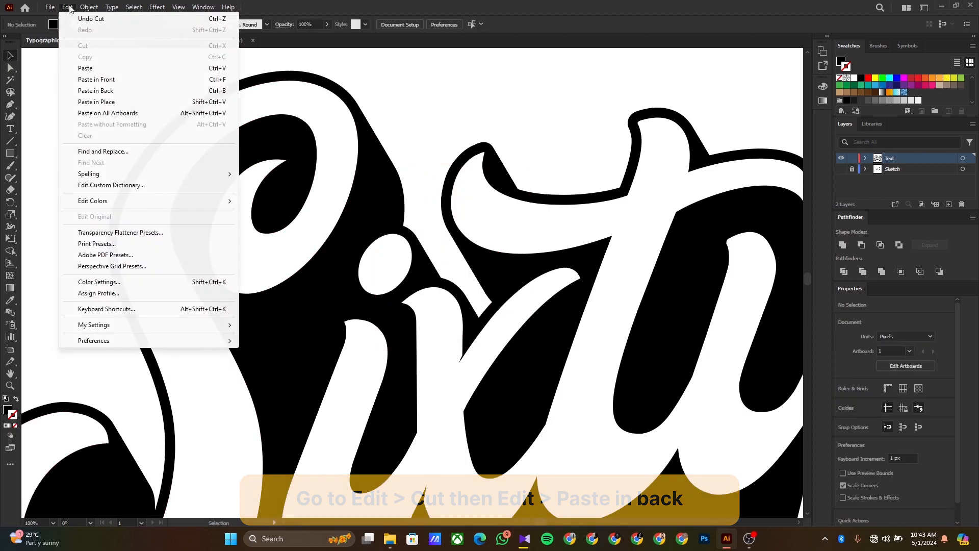
click(104, 90)
shift+click(739, 302)
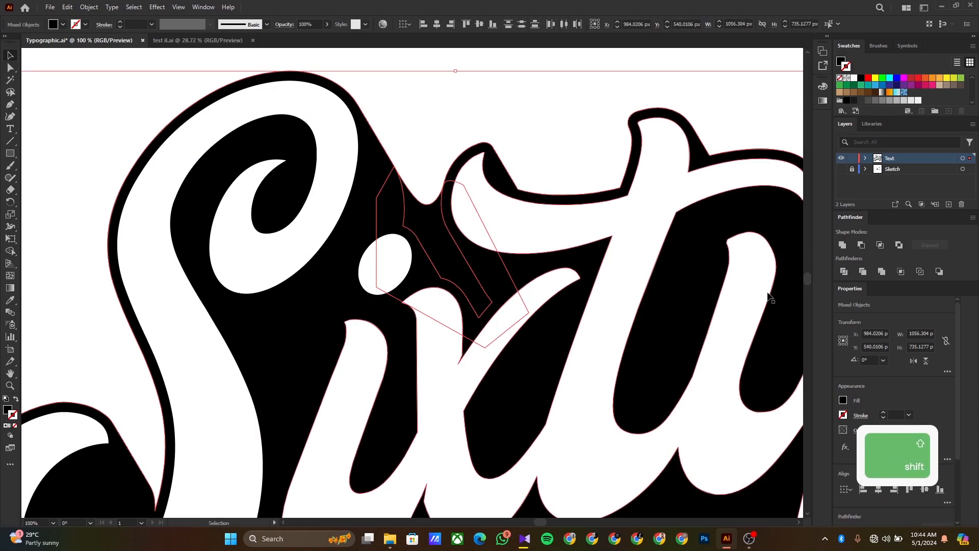
click(843, 245)
click(422, 143)
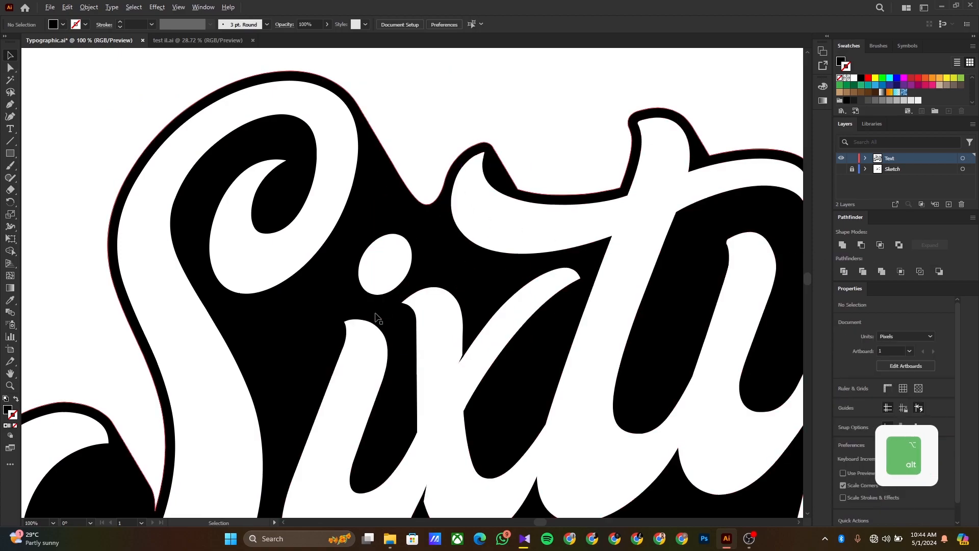
Step: Duplicate the white lettering in place, directly in front of the original
alt+scroll(376, 318, down, 2)
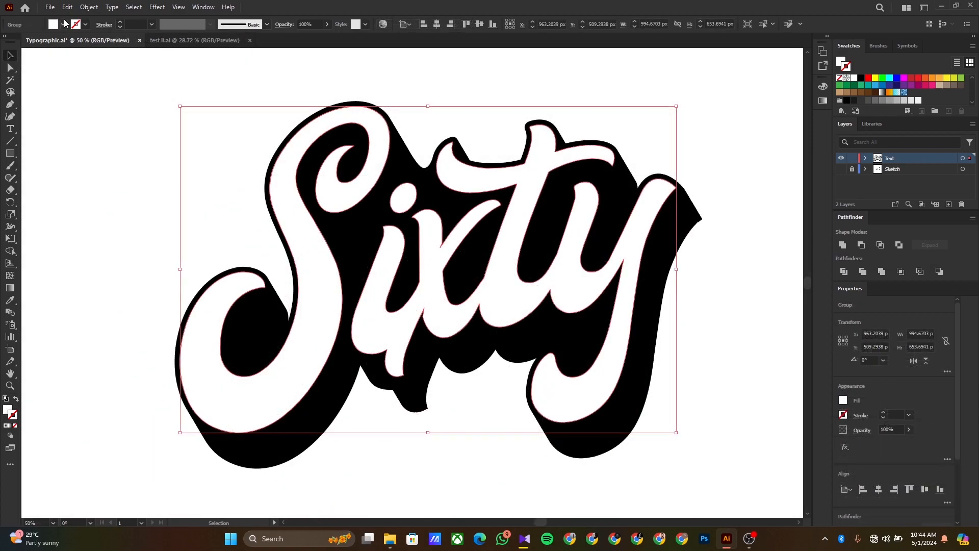
click(67, 8)
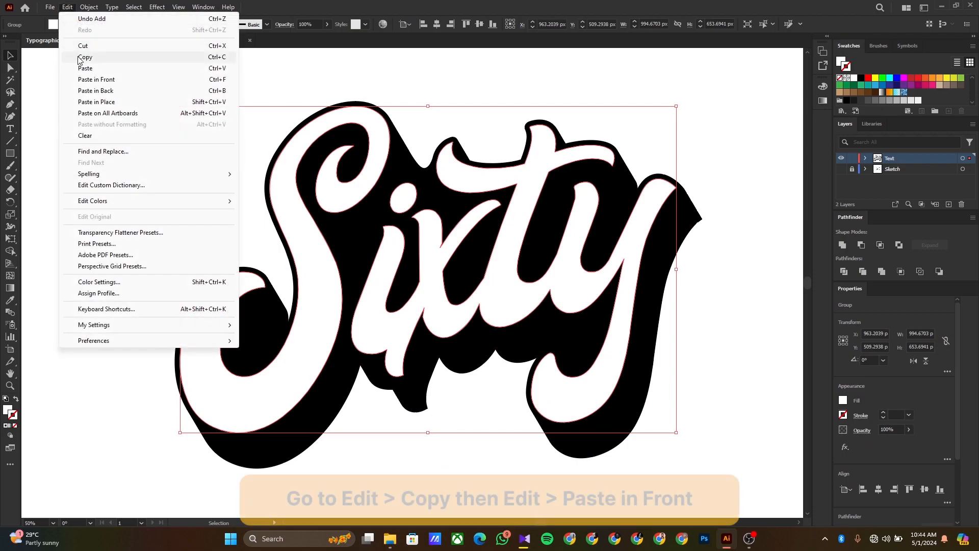
click(85, 57)
click(68, 8)
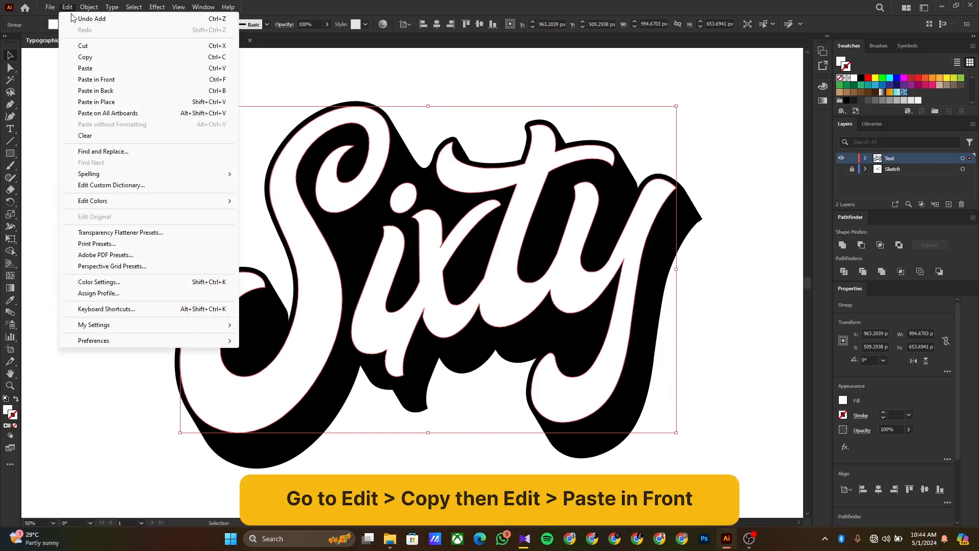
click(95, 80)
Step: Fill the lettering copy with RGB Red and shift it about 14 px right and 27 px down
click(843, 400)
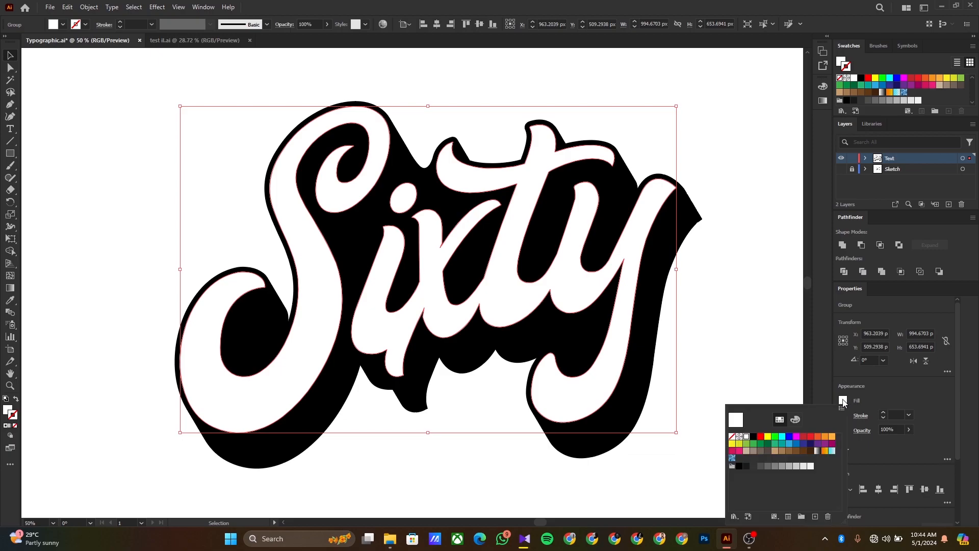
click(761, 438)
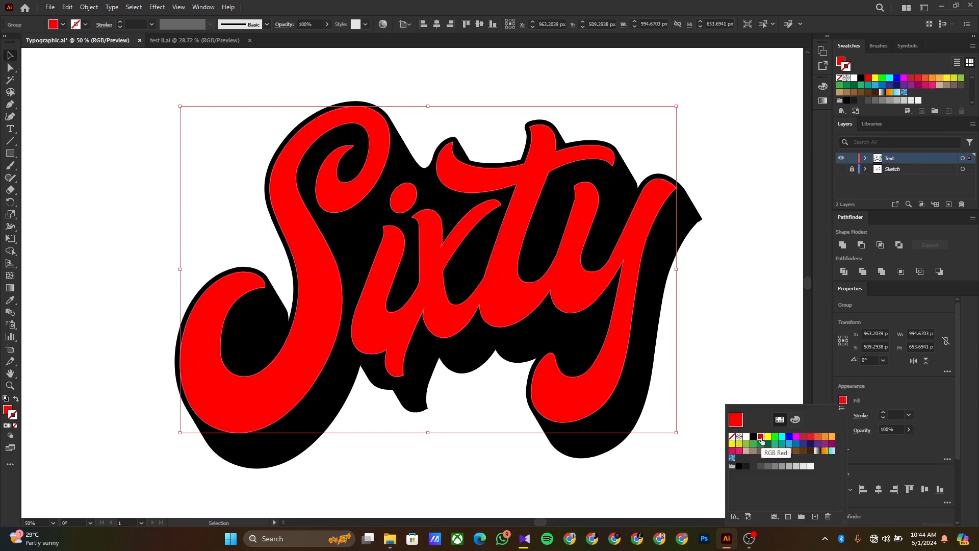
click(293, 389)
drag(263, 390, 270, 403)
Step: Offset the path of the white lettering by 20 px and unite the resulting outlines into one shape
click(266, 379)
click(90, 7)
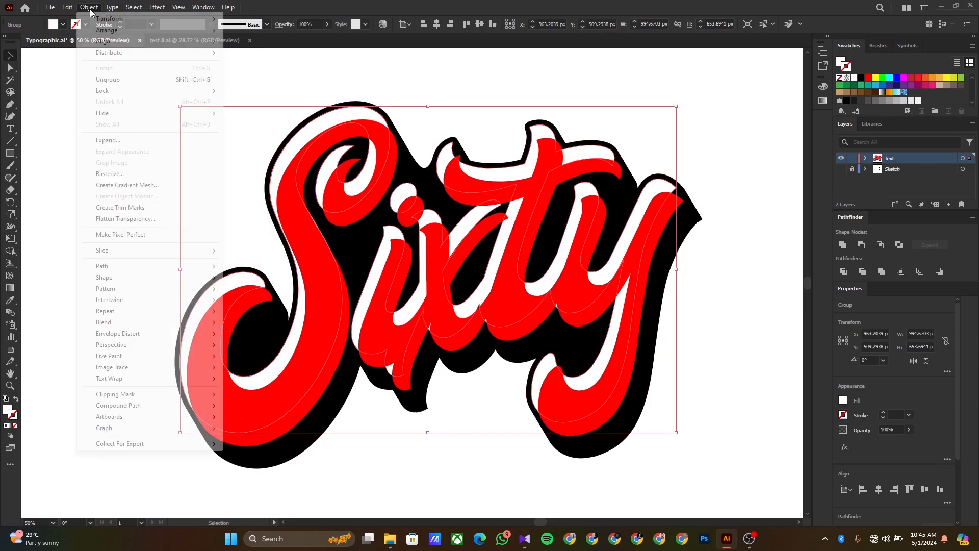
mouse_move(149, 267)
click(277, 303)
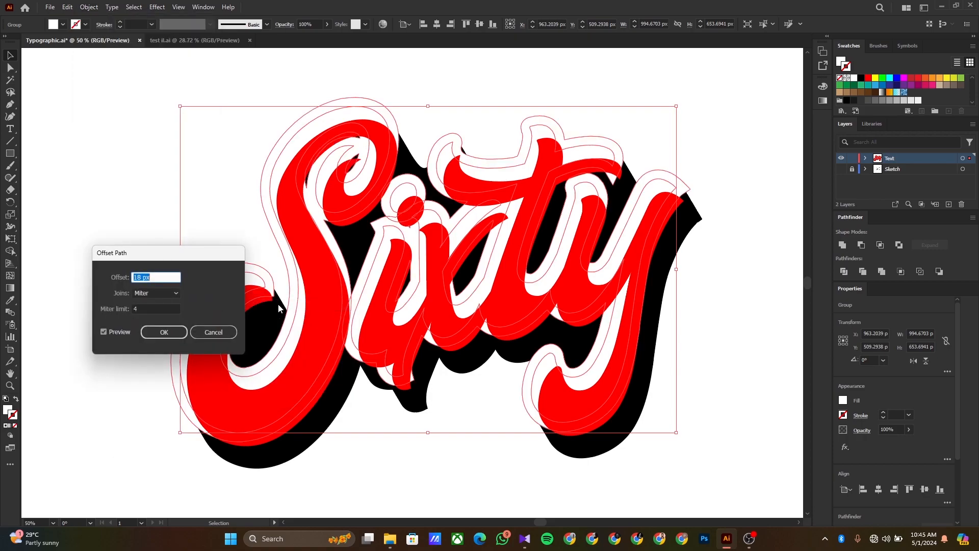
text(10)
key(Return)
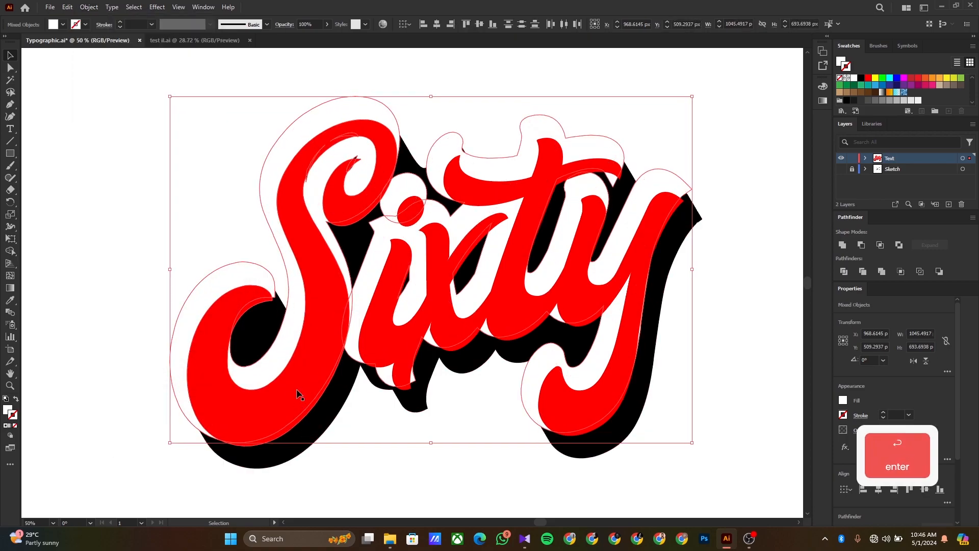
key(ctrl+8)
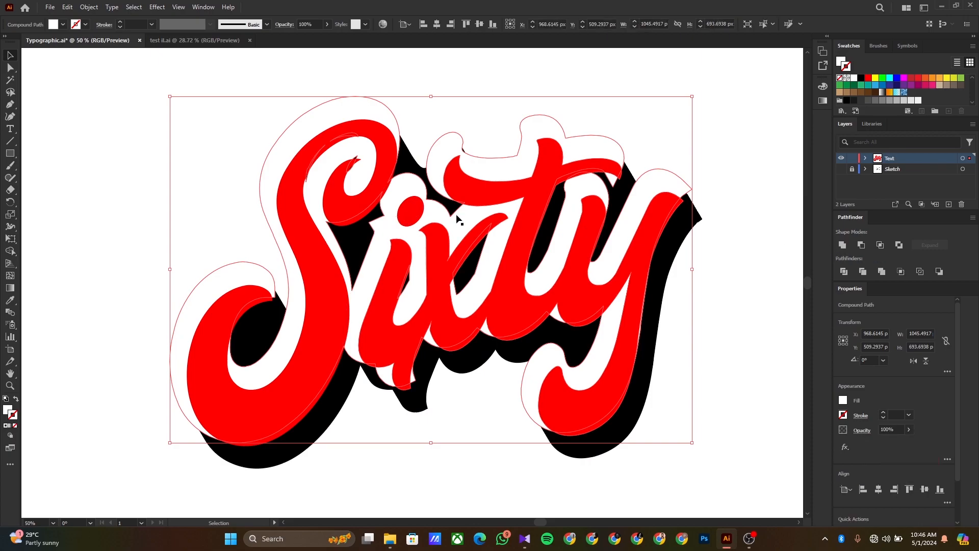
Step: Bring the white offset shape in front of the red lettering using cut and Paste in Front
click(67, 8)
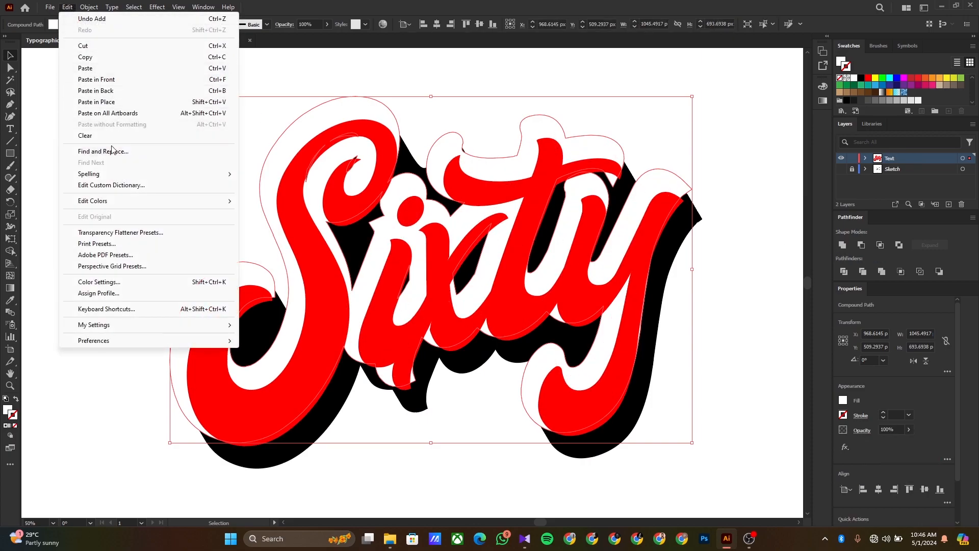
click(82, 46)
click(67, 7)
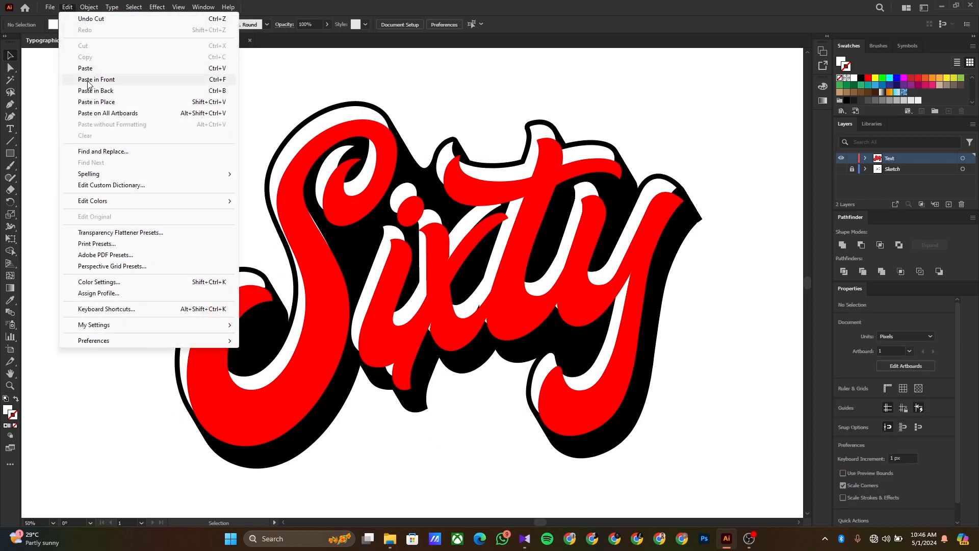
click(89, 80)
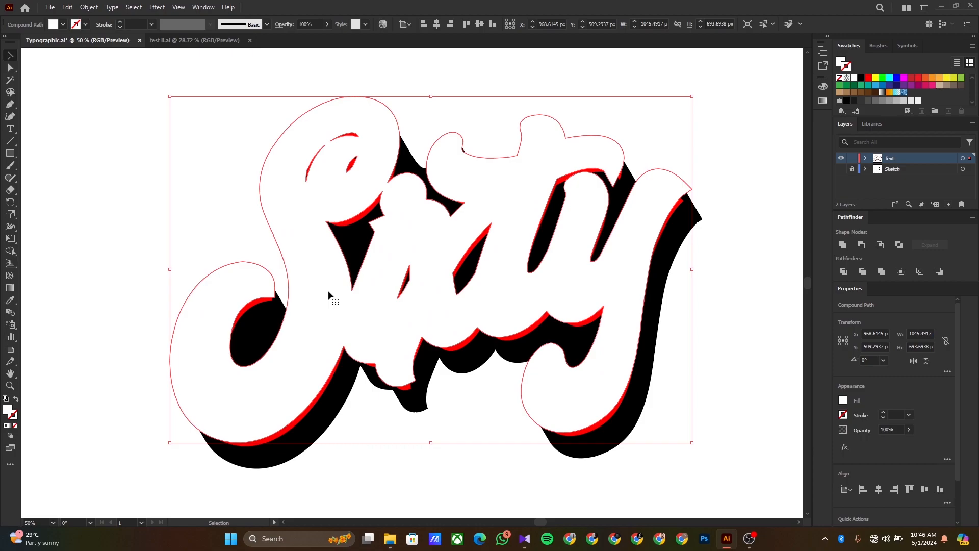
Step: Try to subtract the white offset shape from the red lettering with Minus Front
shift+click(333, 375)
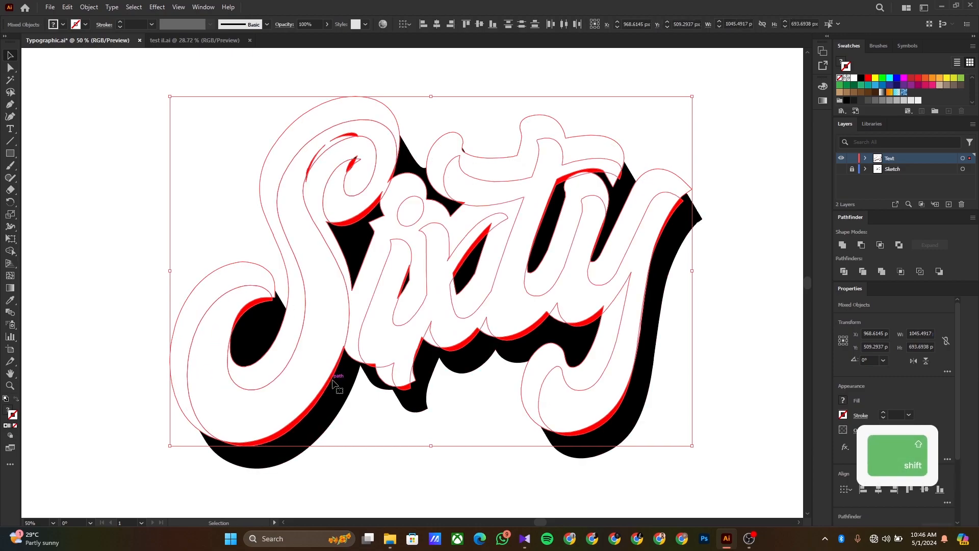
click(861, 245)
click(449, 483)
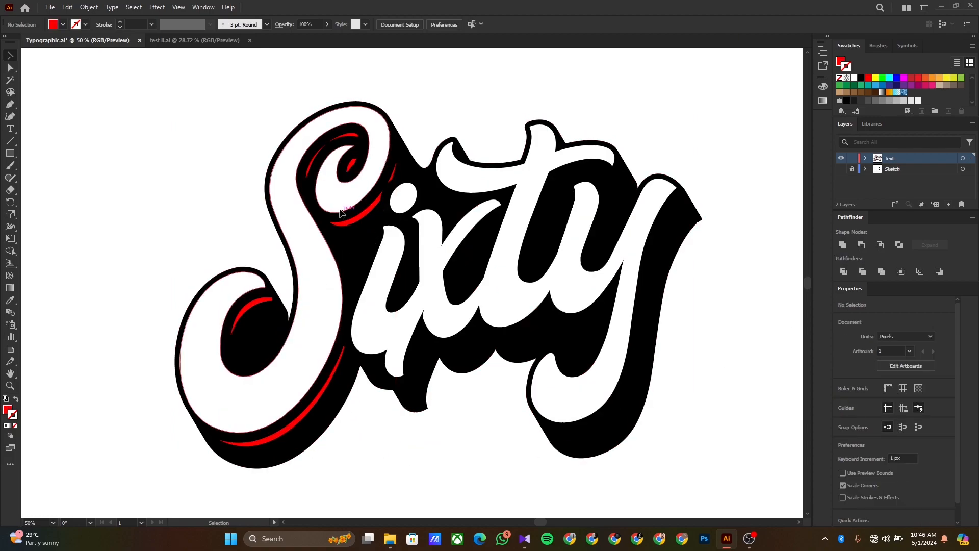
key(ctrl+z)
key(ctrl+z)
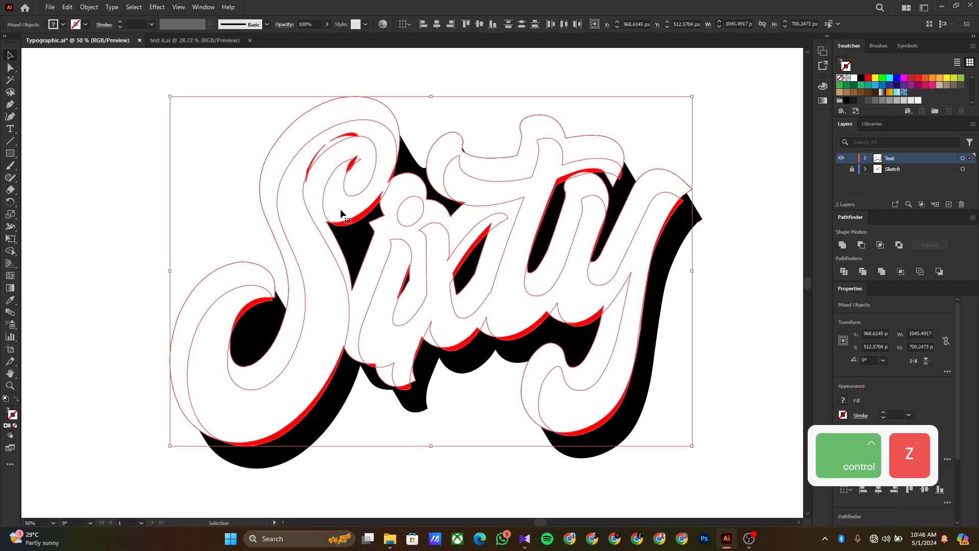
key(ctrl+z)
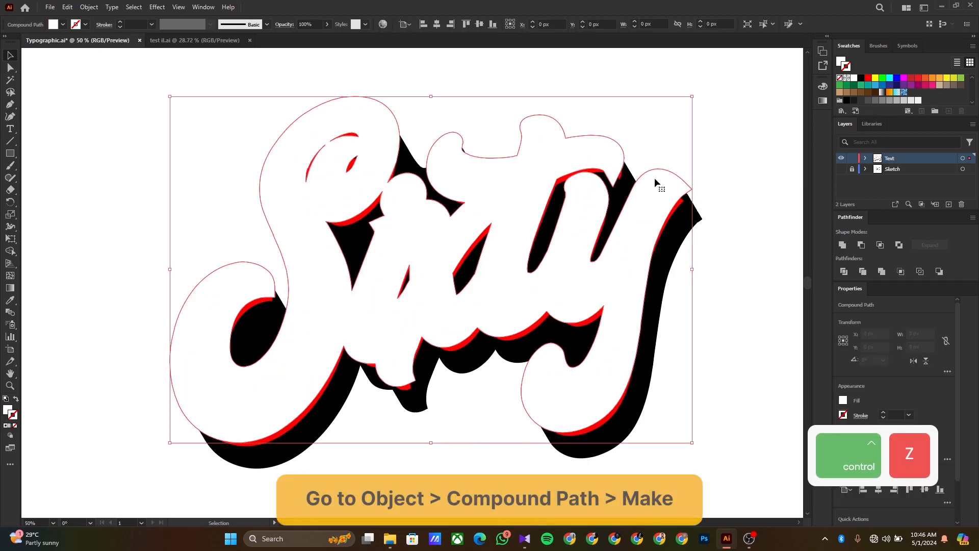
Step: Make the white offset shape a compound path
click(89, 7)
mouse_move(152, 406)
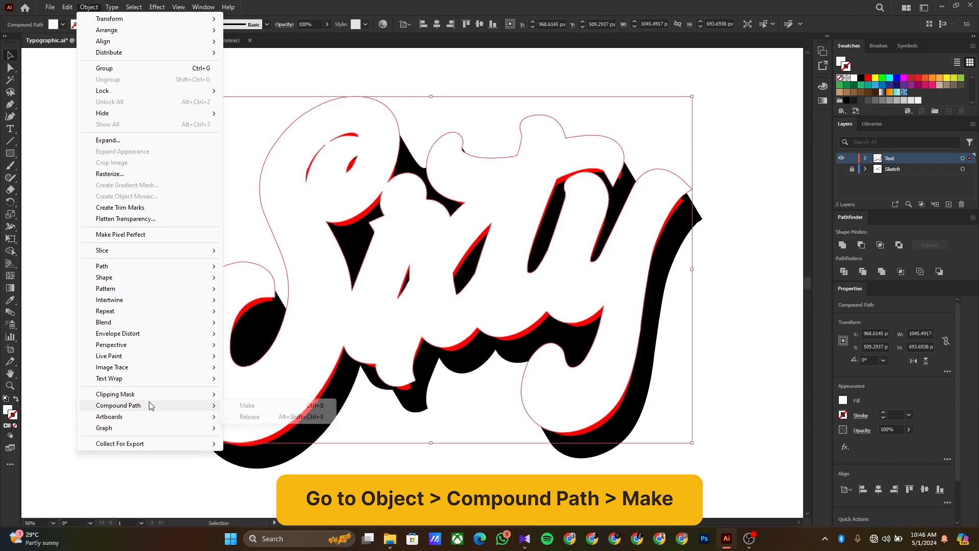
click(267, 409)
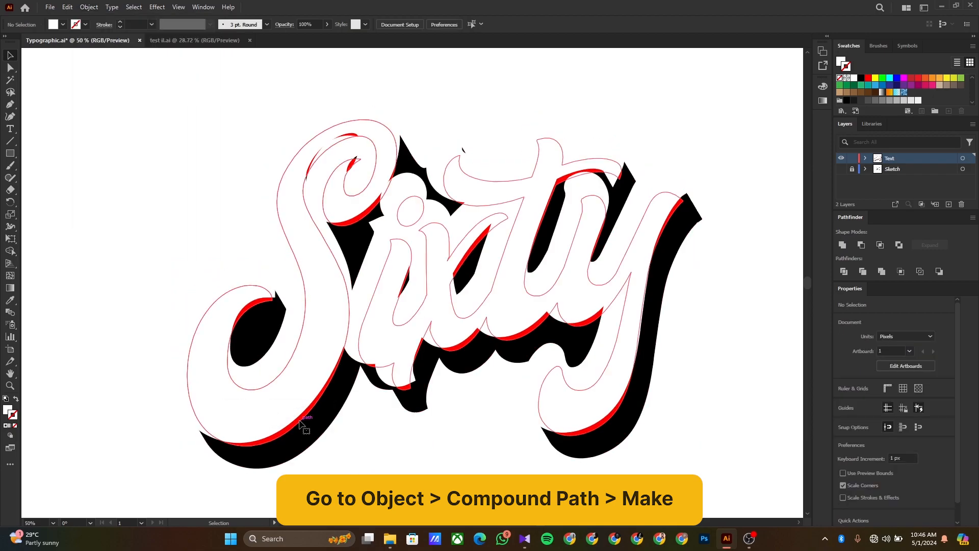
Step: Make the red lettering a compound path and subtract the white offset shape from it with Minus Front
click(89, 7)
mouse_move(153, 405)
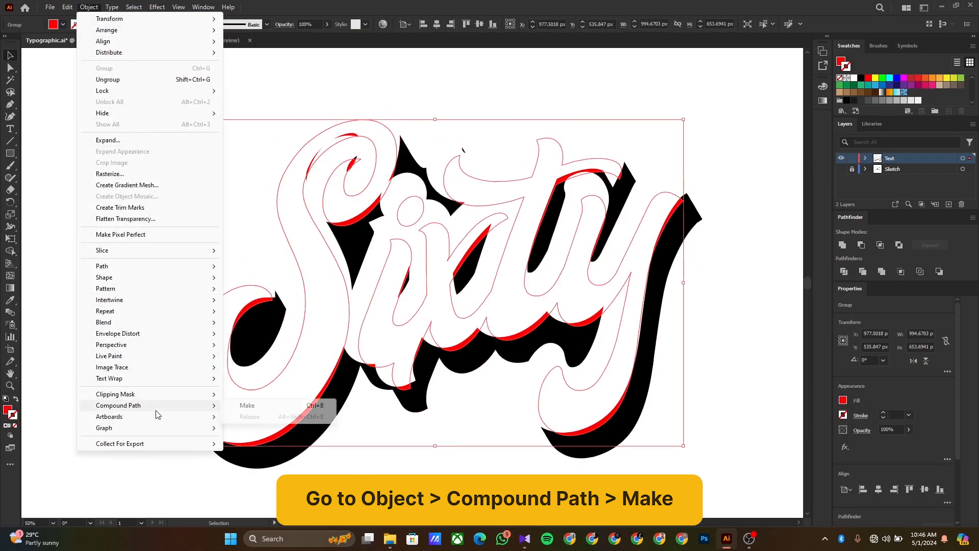
click(257, 407)
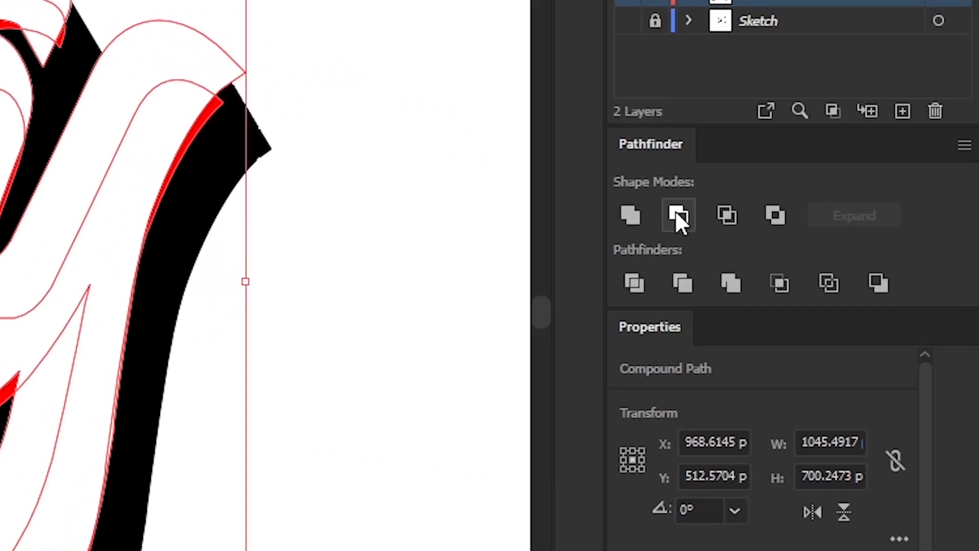
click(861, 244)
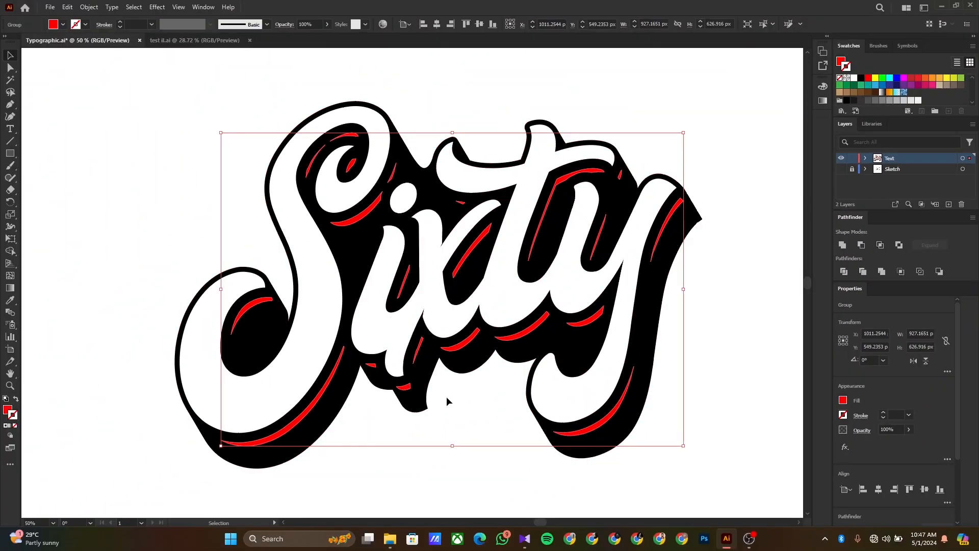
click(438, 401)
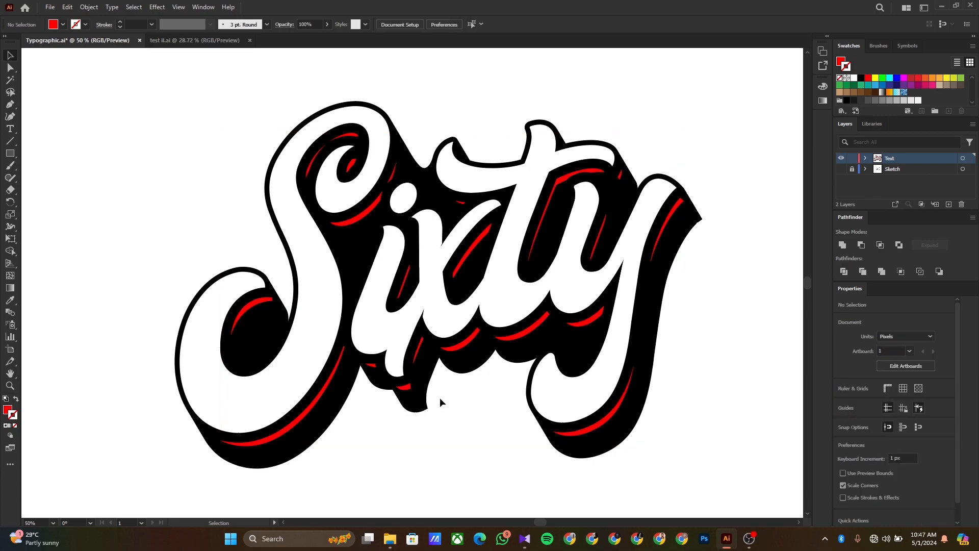
Step: Duplicate the white lettering in place in front and fill the copy with a very light gray swatch
click(322, 364)
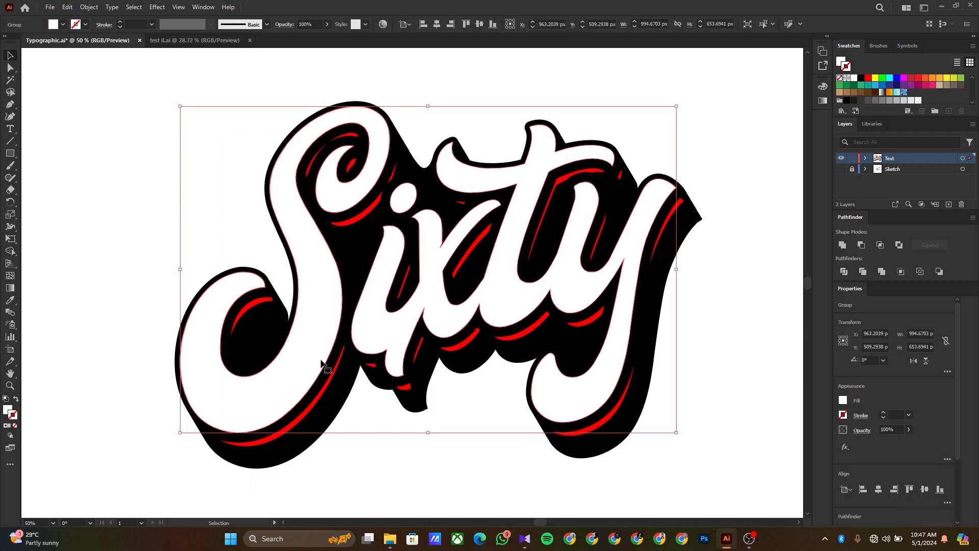
click(67, 7)
click(85, 57)
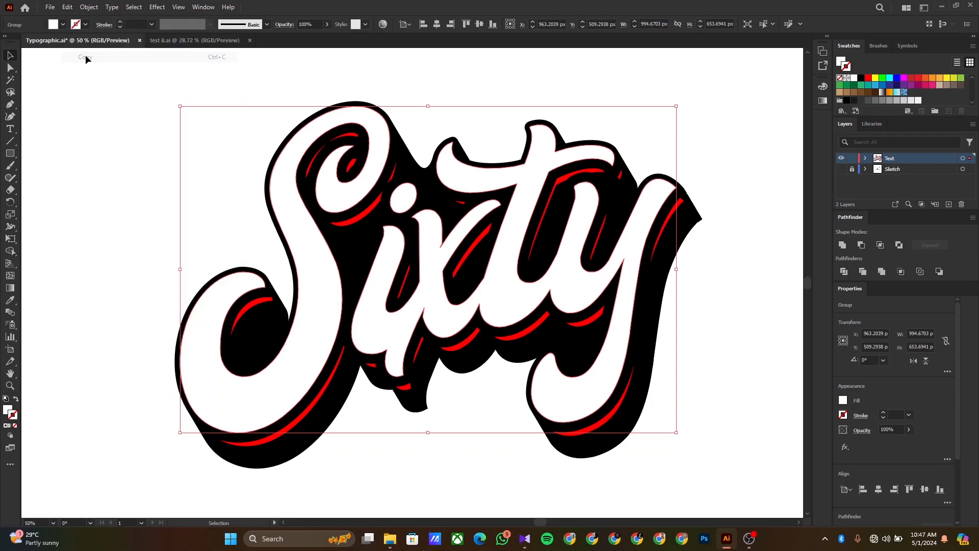
click(65, 7)
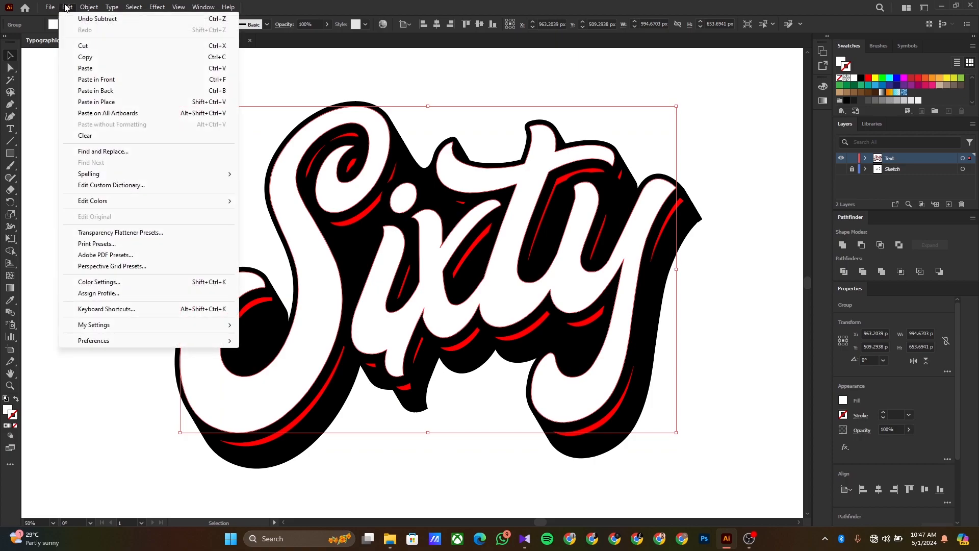
click(104, 81)
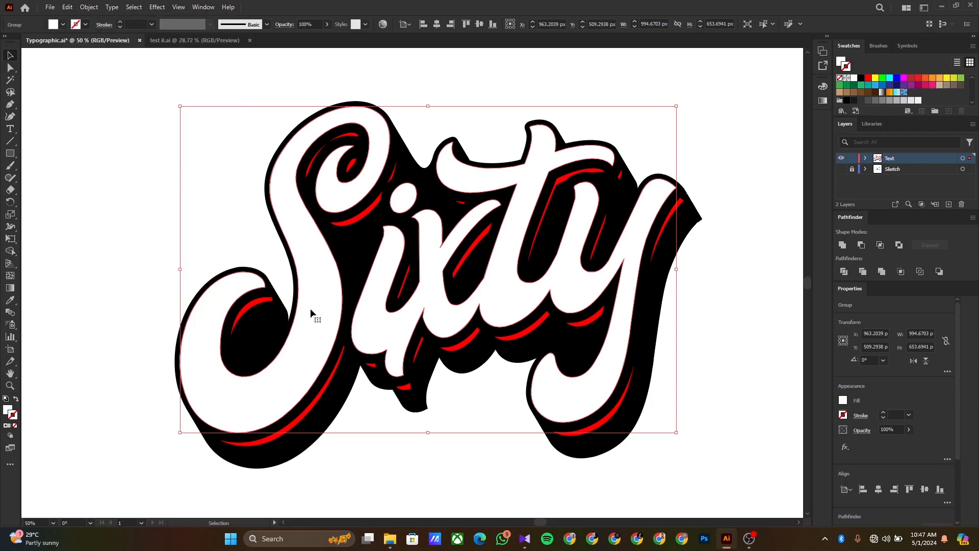
click(842, 401)
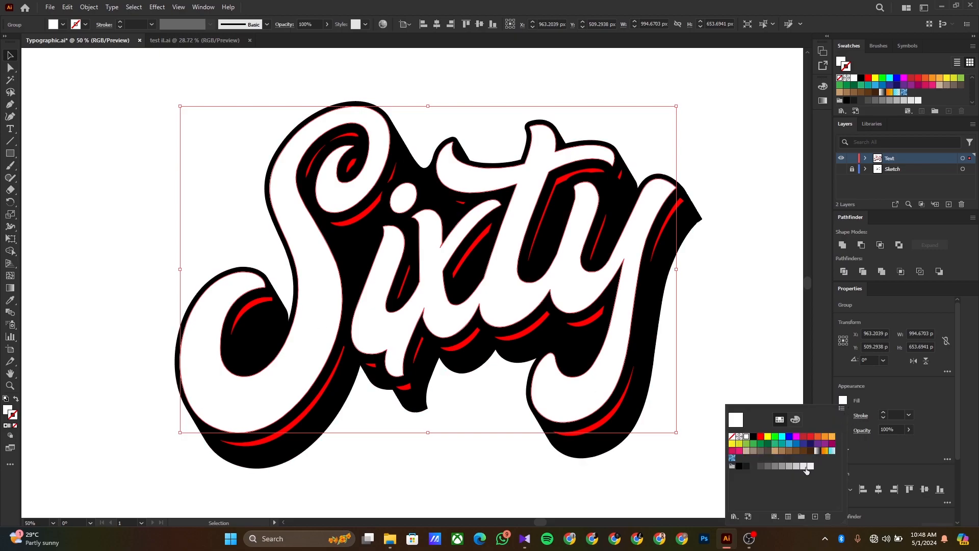
click(804, 466)
click(433, 441)
click(402, 483)
Step: Paste another white lettering copy in front of the gray one and shift it about 10 px left and 9 px up
click(68, 7)
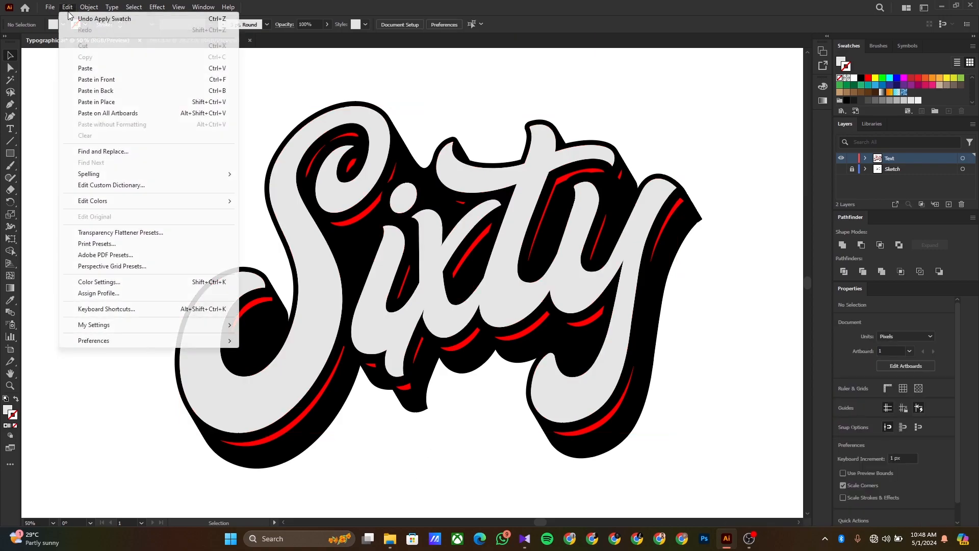
click(97, 79)
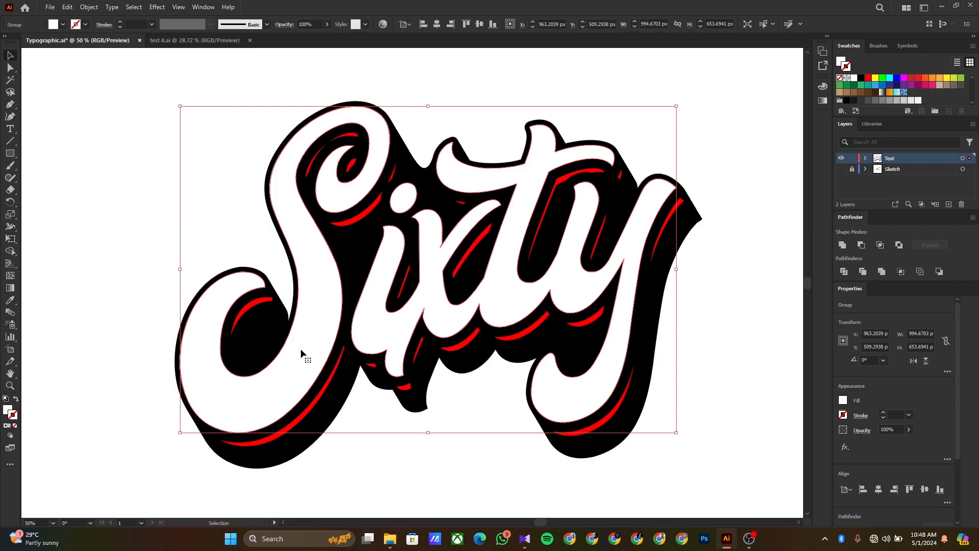
drag(308, 350, 301, 347)
Step: Make the shifted white lettering copy a compound path
click(89, 6)
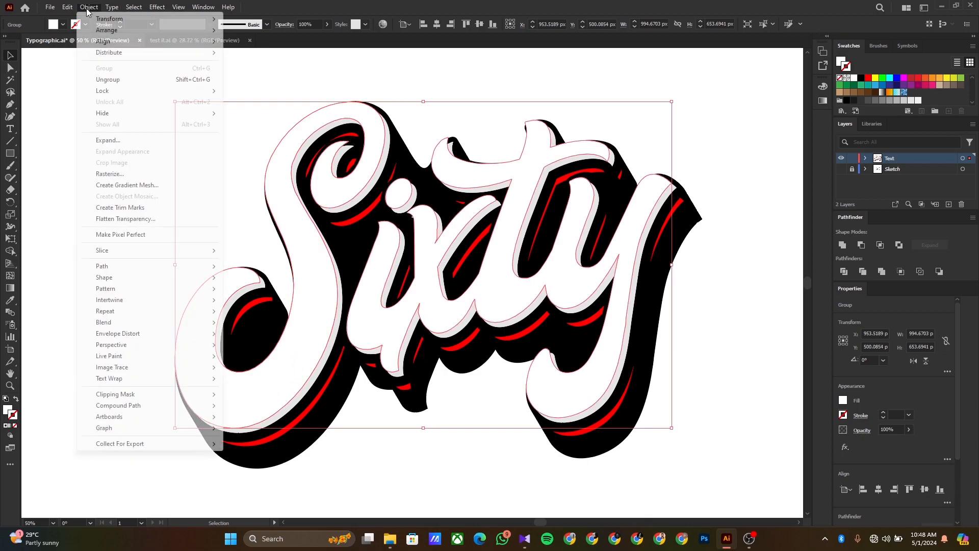
mouse_move(186, 405)
click(248, 405)
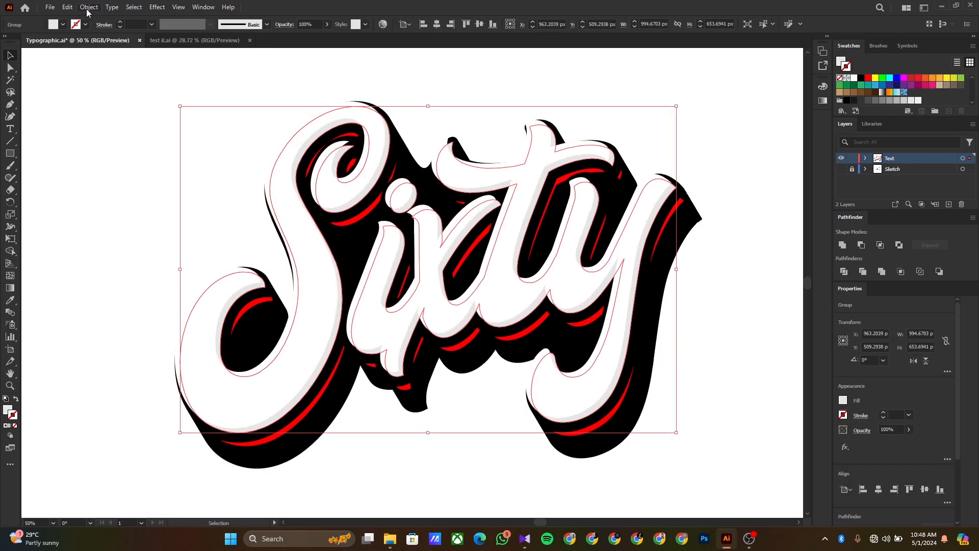
Step: Make the light gray lettering a compound path and subtract the shifted white copy from it with Minus Front
click(89, 7)
mouse_move(194, 405)
click(249, 406)
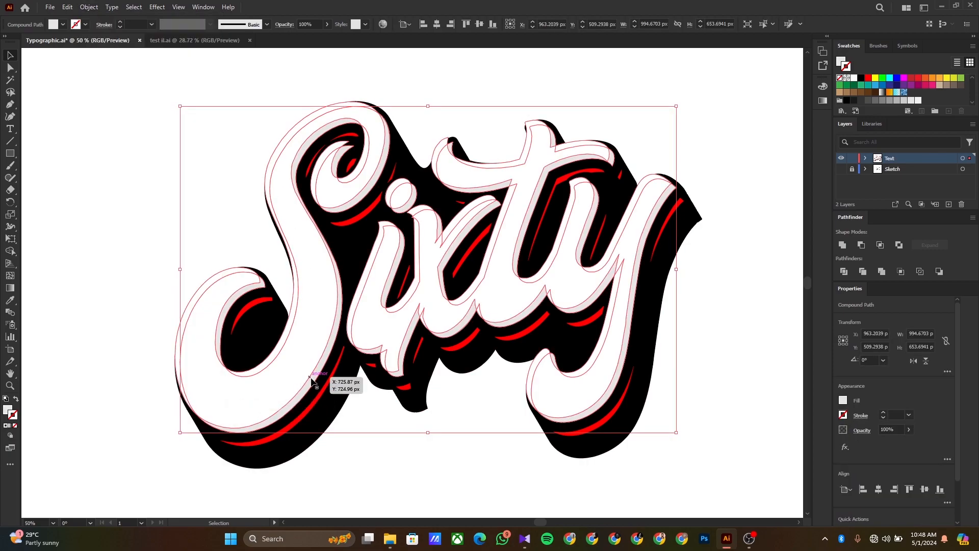
key(shift)
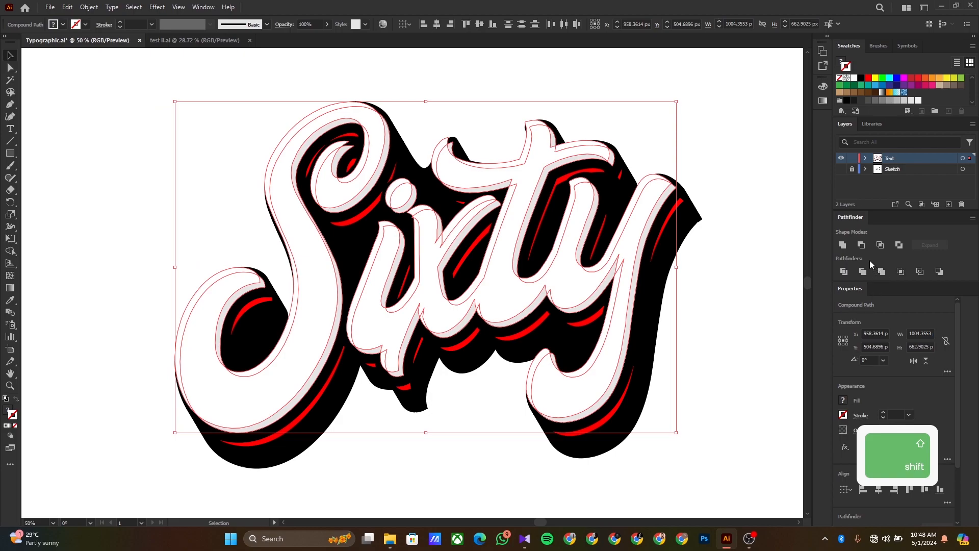
click(871, 263)
click(427, 479)
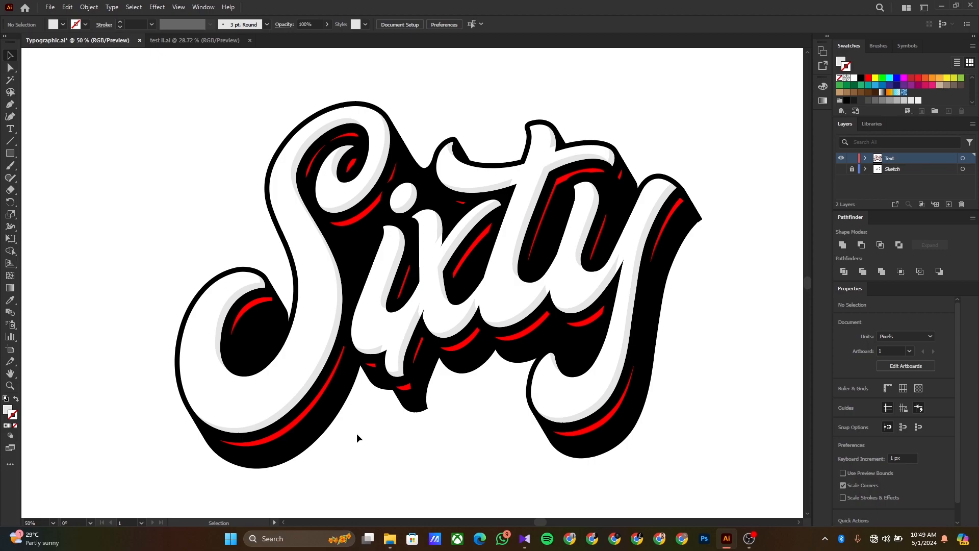
Step: Add a new layer directly above the Sketch layer and name it Background
scroll(357, 435, down, 1)
drag(381, 453, 381, 403)
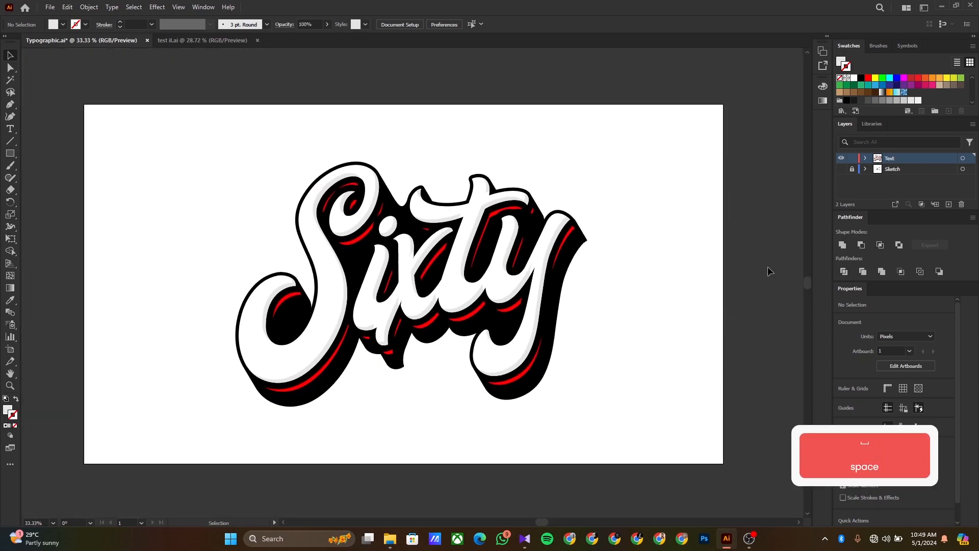
click(921, 169)
click(949, 204)
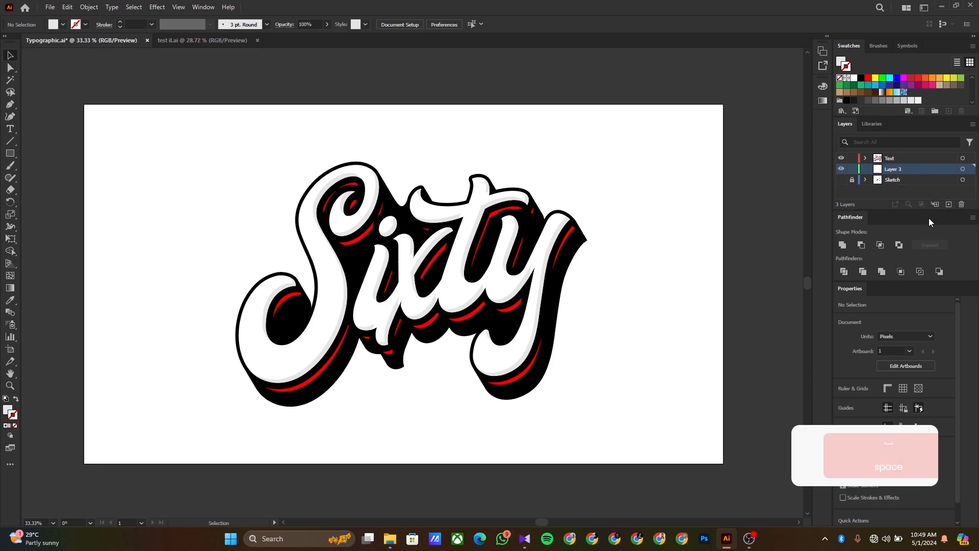
double_click(926, 171)
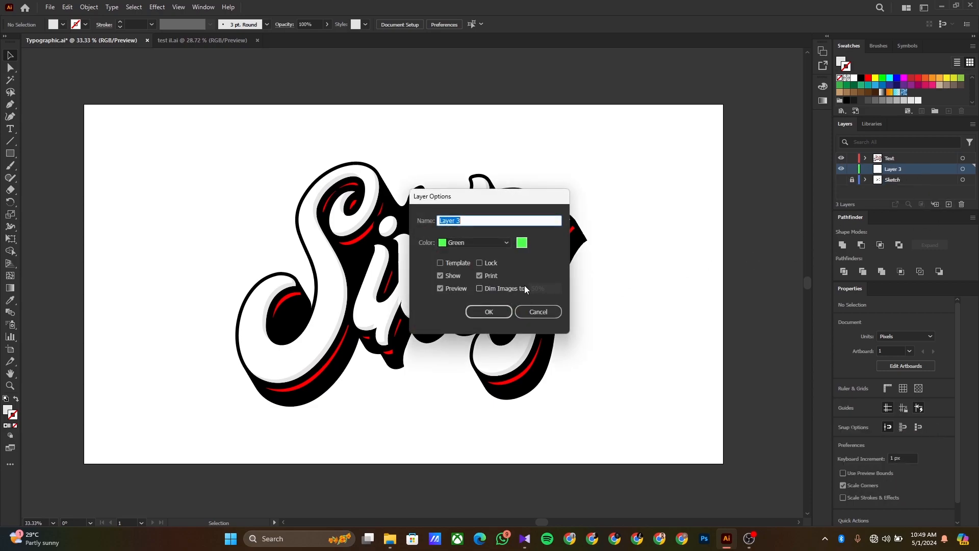
text(Background)
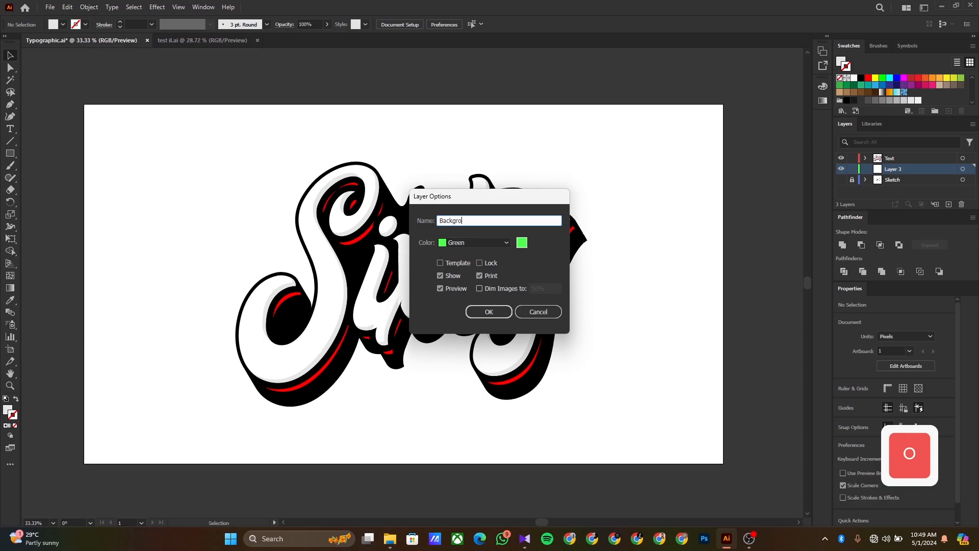
key(Return)
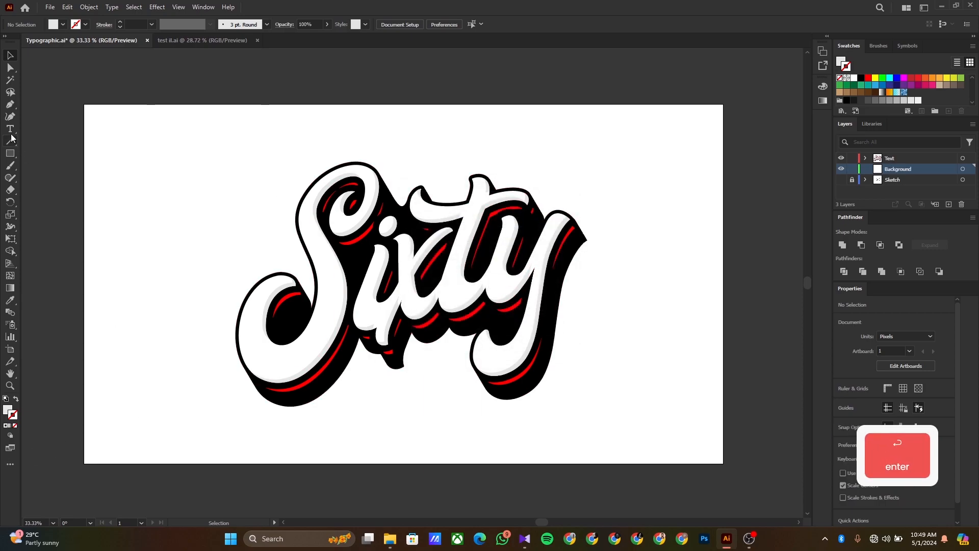
Step: Create a 1920 by 1080 px rectangle on the Background layer
click(10, 153)
click(219, 201)
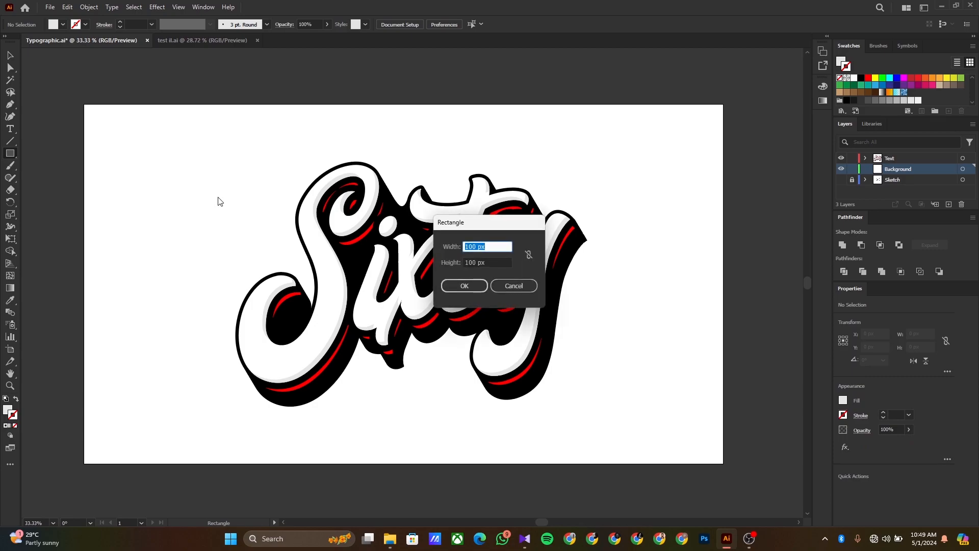
text(1920)
key(Tab)
text(1080)
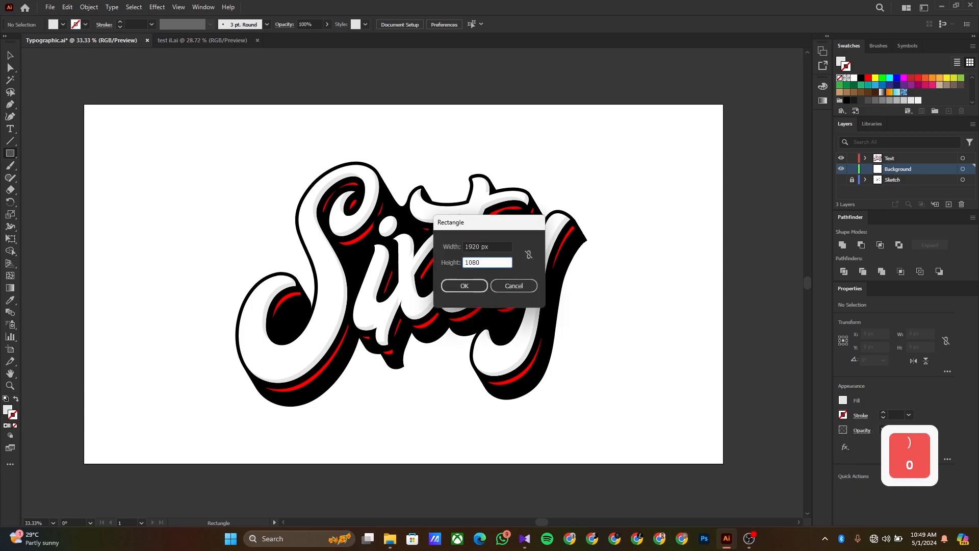
key(Return)
Step: Center the rectangle horizontally and vertically on the artboard and fill it with a red swatch
click(15, 60)
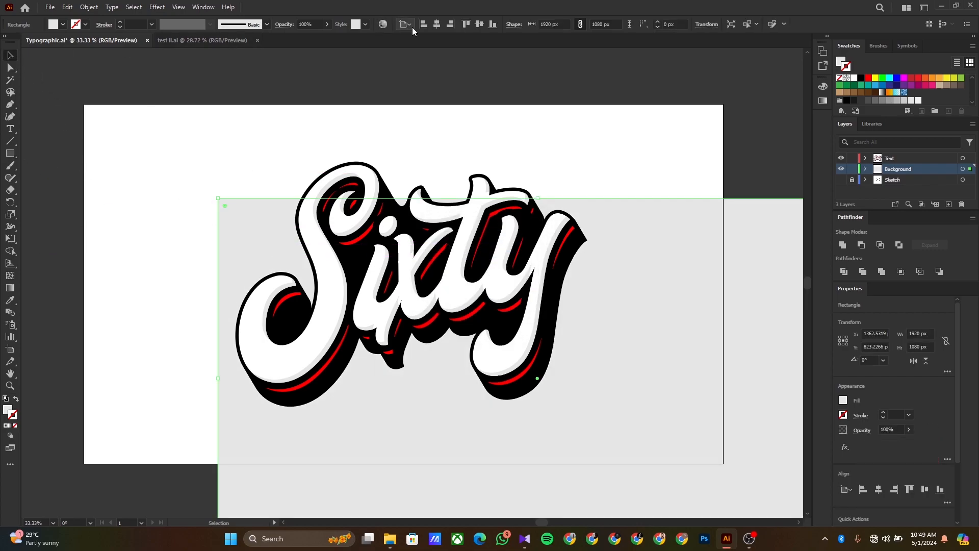
click(437, 24)
click(480, 24)
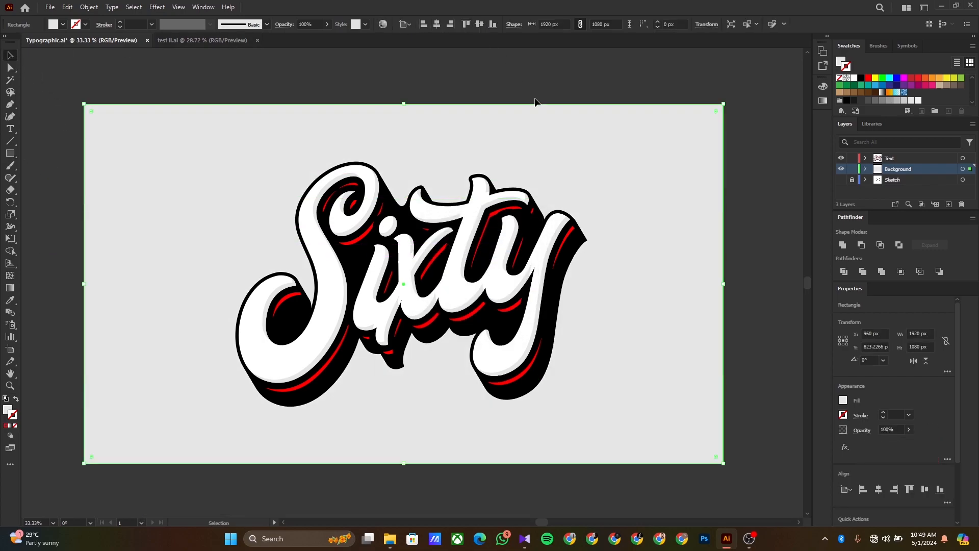
click(843, 400)
click(810, 437)
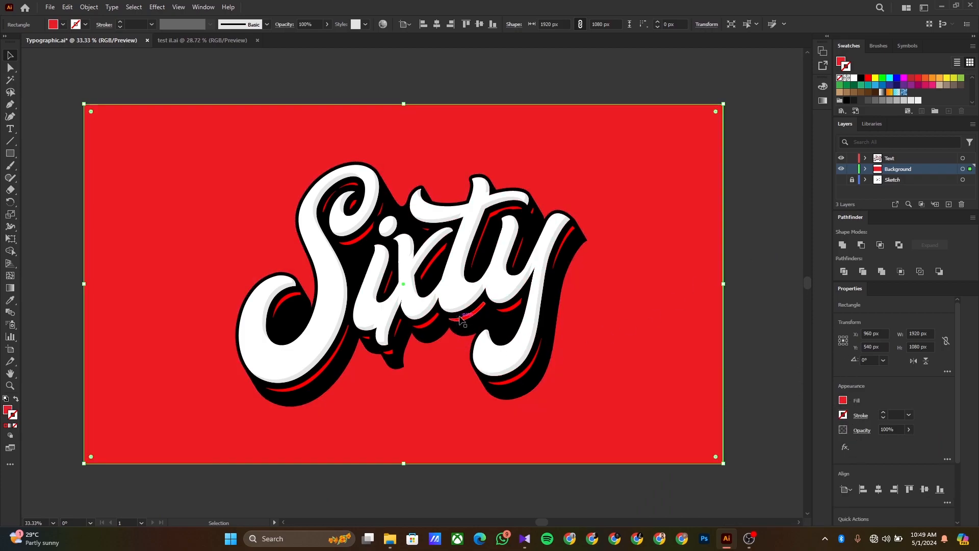
Step: Fill the red highlight lines with the orange swatch R=247 G=147 B=30
click(483, 348)
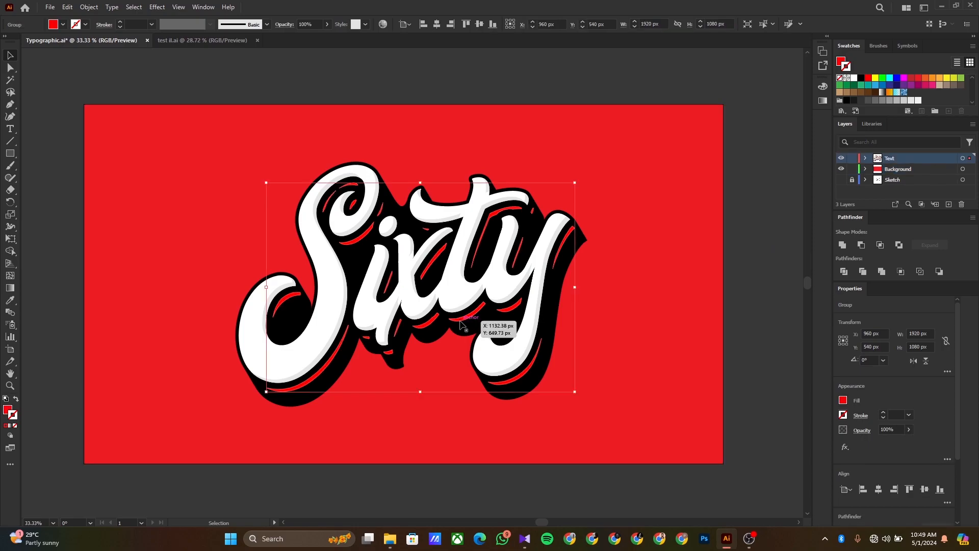
click(844, 400)
click(825, 437)
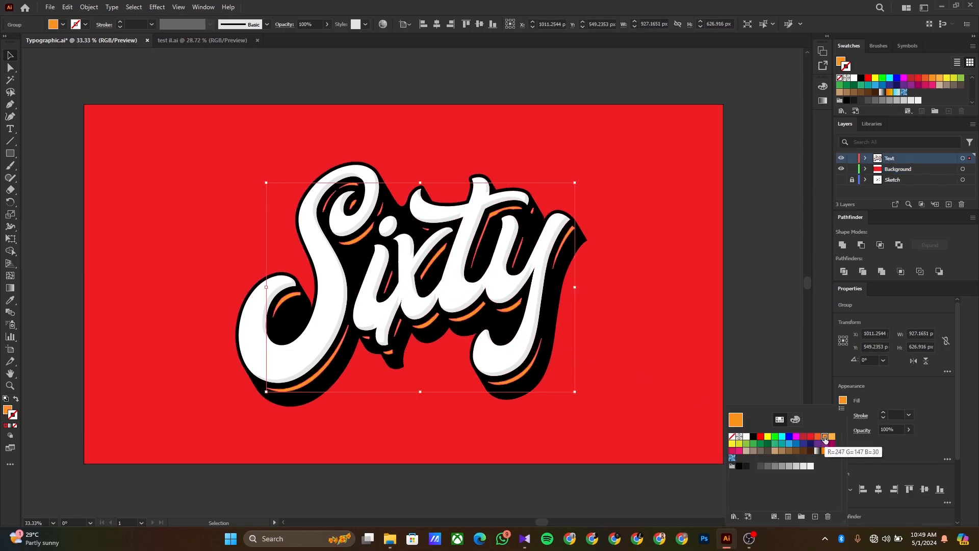
click(41, 295)
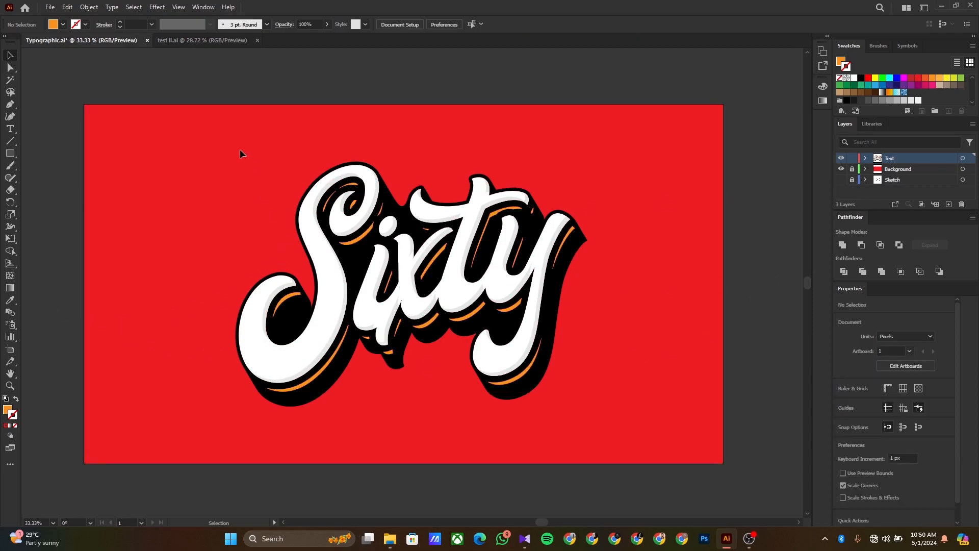
Step: Scale the complete lettering down proportionally about its center to about 865 px wide
key(ctrl+a)
drag(583, 292, 553, 285)
click(743, 274)
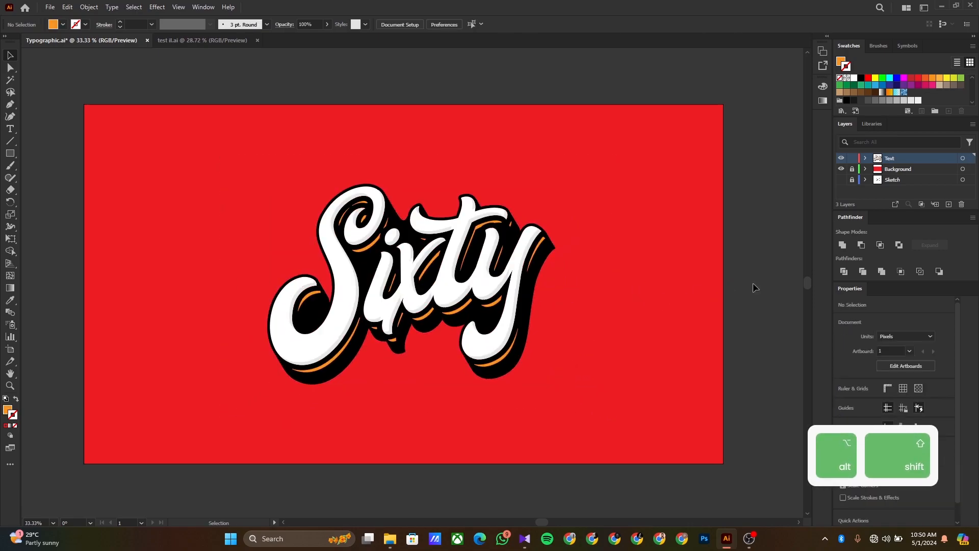
Step: Change the fill of the black extrusion to the dark brown 261402
click(502, 372)
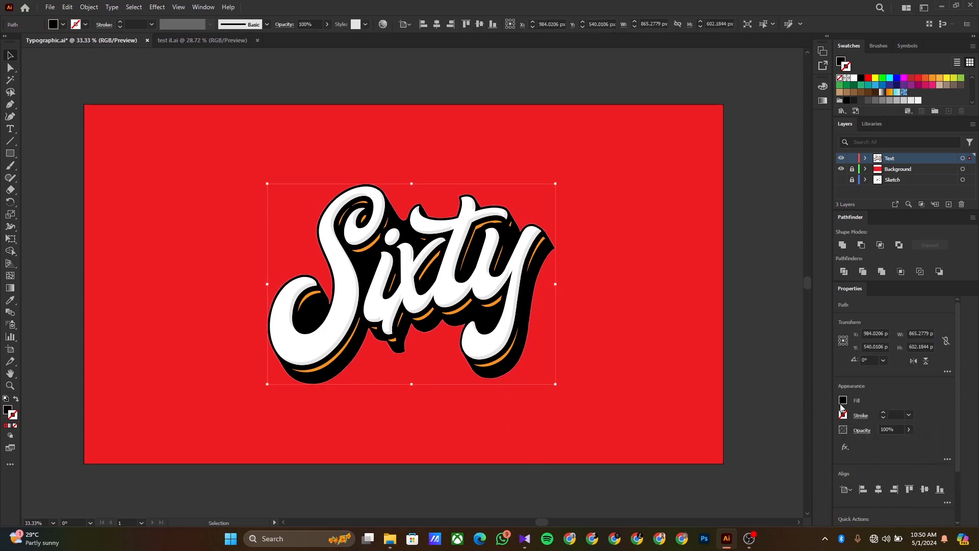
click(844, 401)
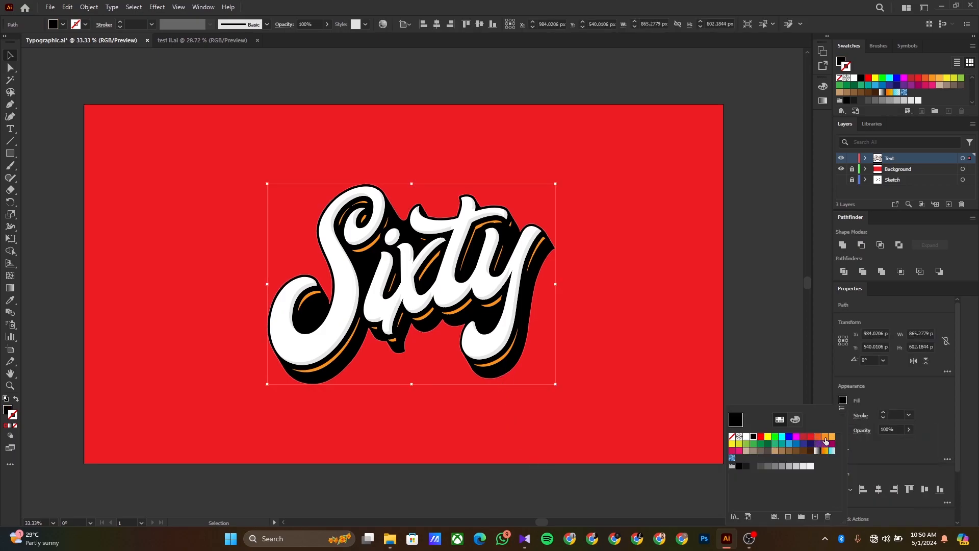
click(825, 438)
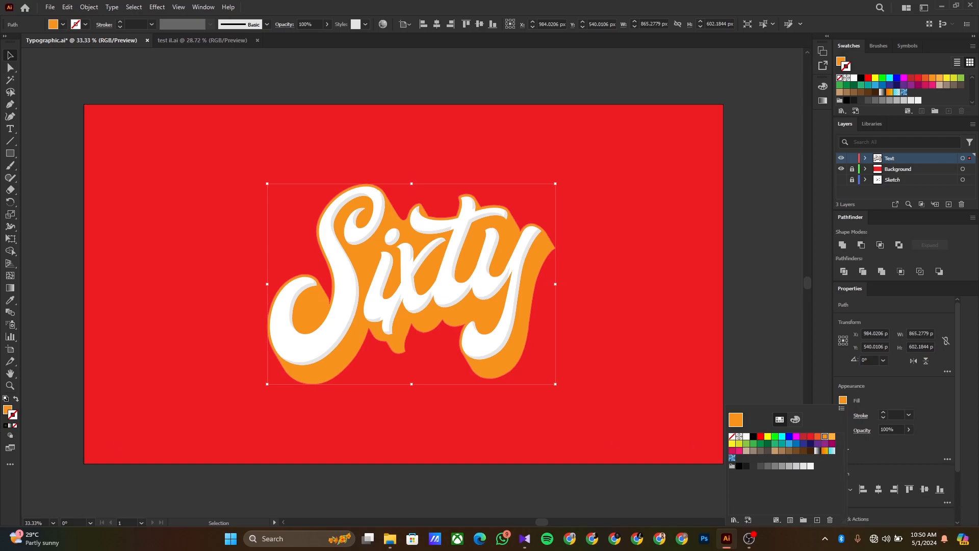
click(9, 416)
double_click(9, 413)
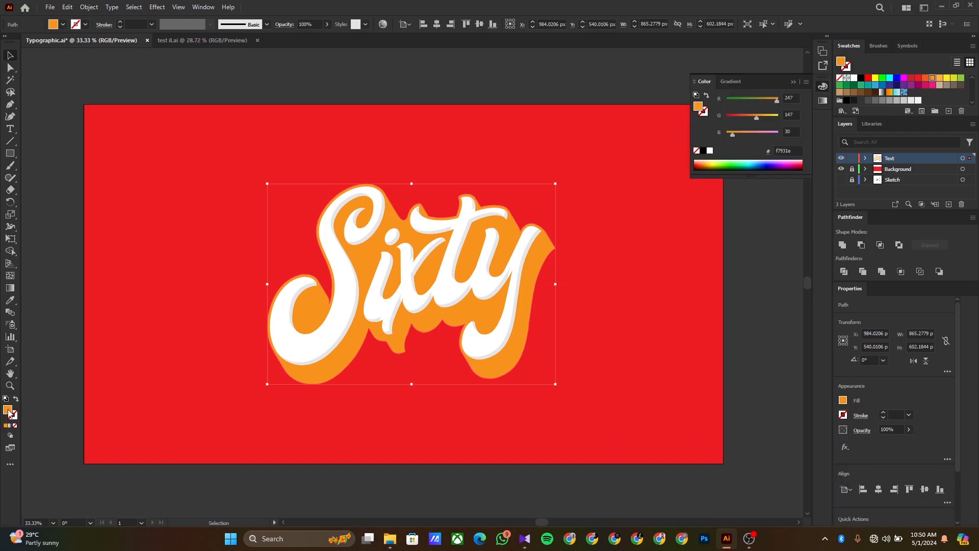
drag(673, 286, 681, 301)
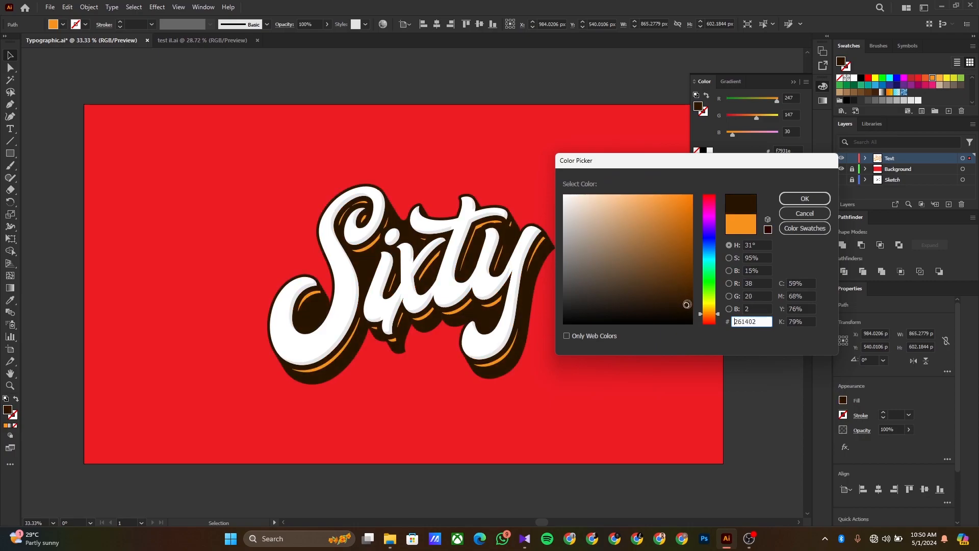
click(797, 202)
click(389, 437)
Step: Copy the dark brown extrusion shape and paste the copy in back of the original
click(341, 372)
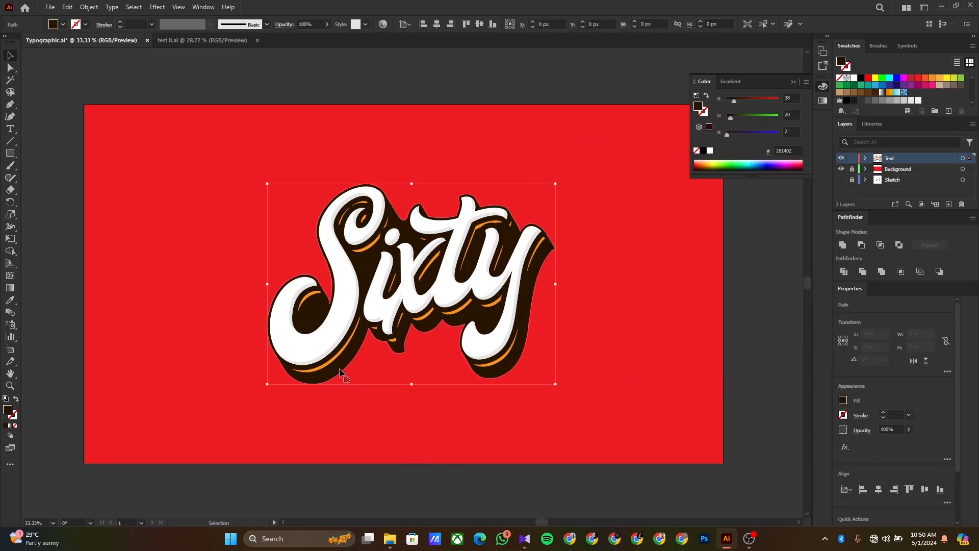
click(68, 7)
click(102, 57)
click(67, 7)
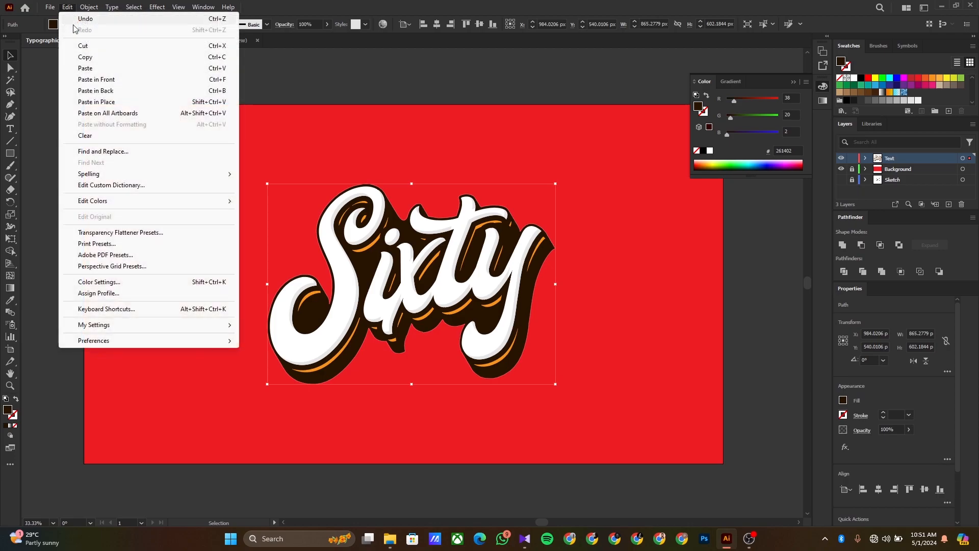
click(112, 92)
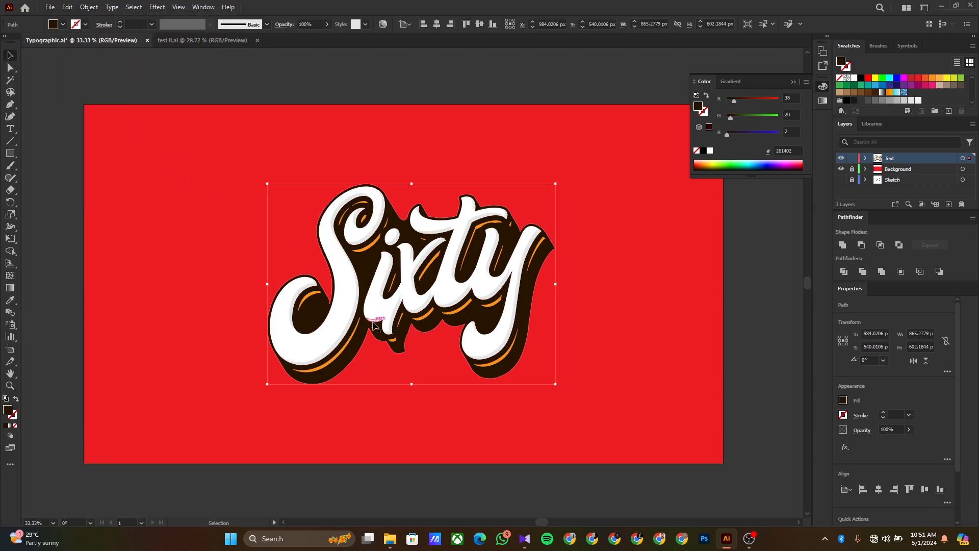
Step: Shift the pasted extrusion copy about 36 px right and 35 px down and set its opacity to 20%
key(Down)
key(Down)
key(Down)
key(Down)
key(Right)
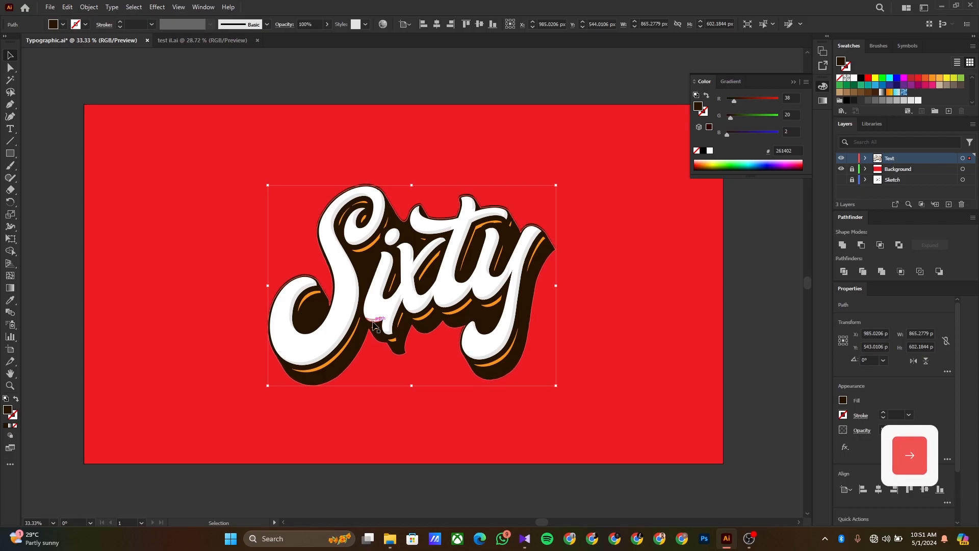
key(Right)
drag(335, 378, 351, 386)
drag(351, 387, 350, 387)
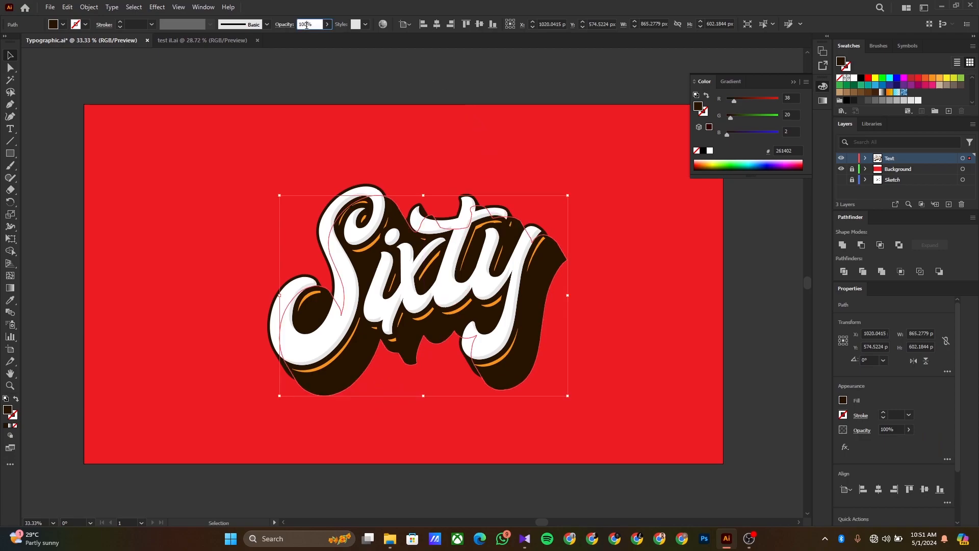
text(20)
key(Return)
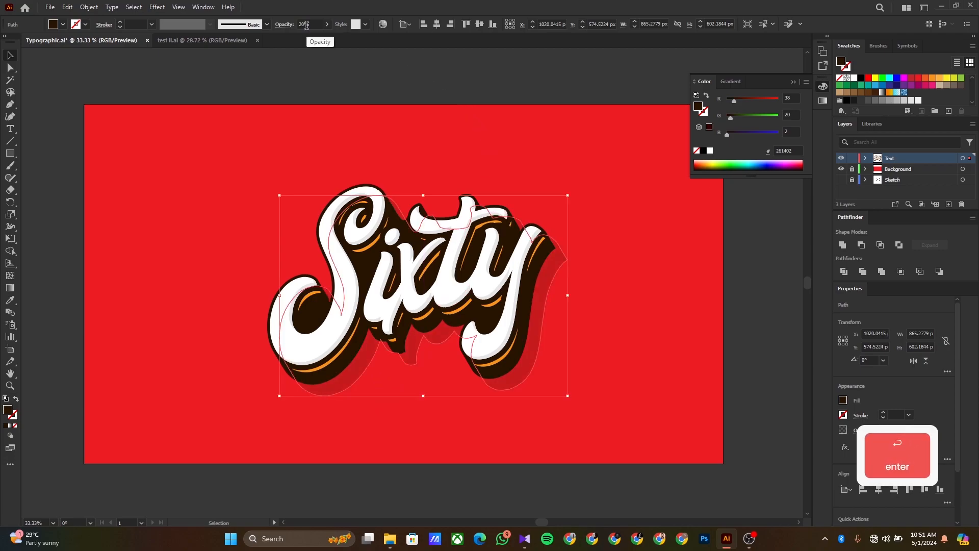
click(777, 255)
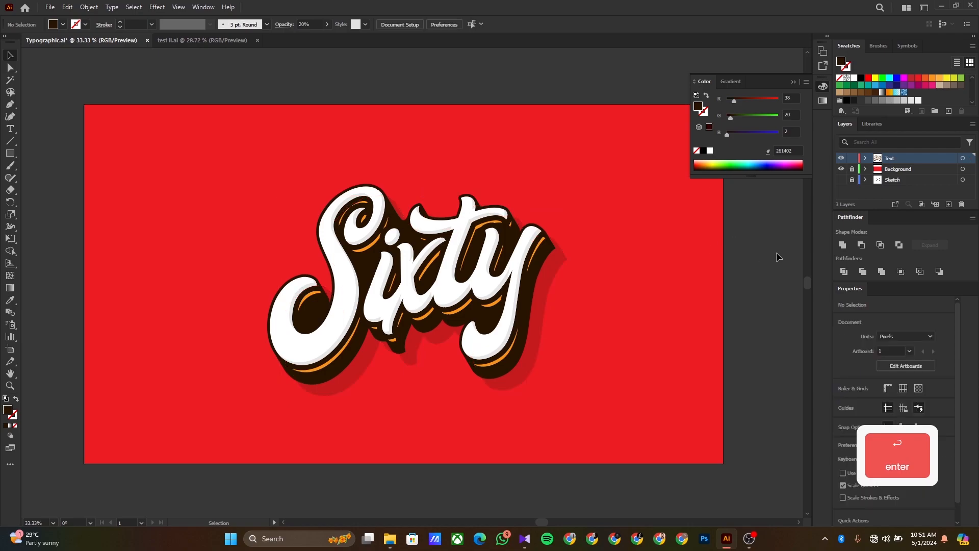
Step: Draw one larger dark brown circle and two small ones, about 4.4 and 4.9 px across, on the shadow below the S
click(9, 155)
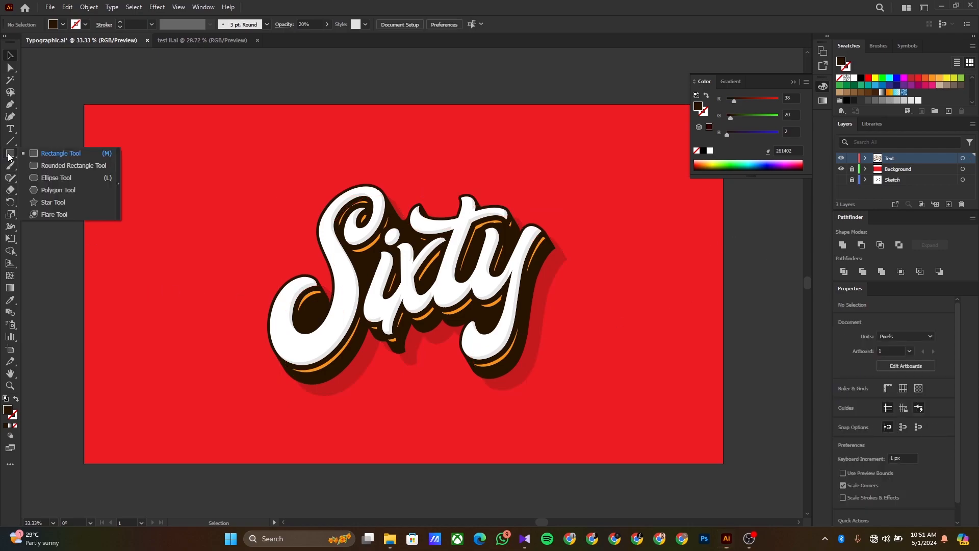
click(35, 176)
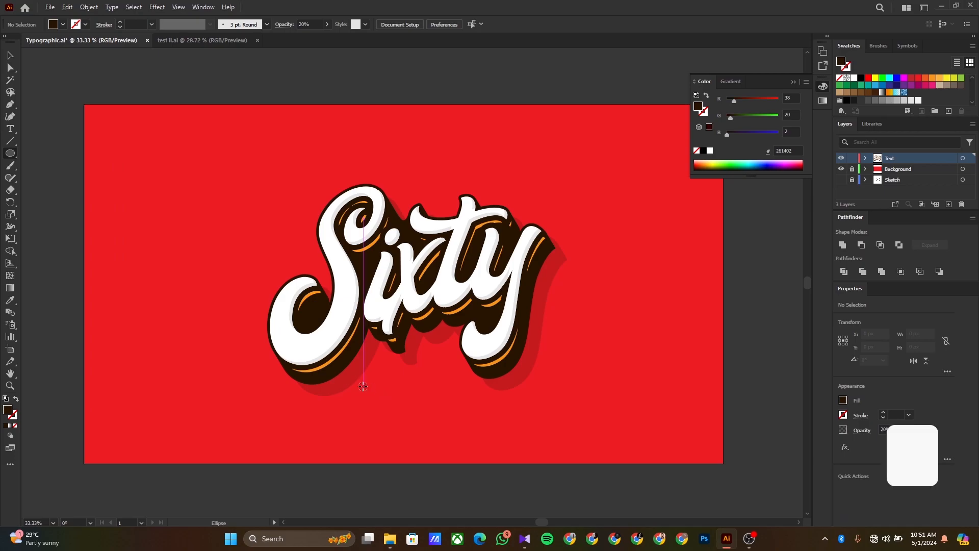
alt+scroll(339, 383, up, 2)
alt+scroll(340, 382, up, 3)
alt+scroll(343, 367, up, 1)
mouse_move(343, 364)
mouse_down()
mouse_move(359, 377)
mouse_move(337, 394)
mouse_up()
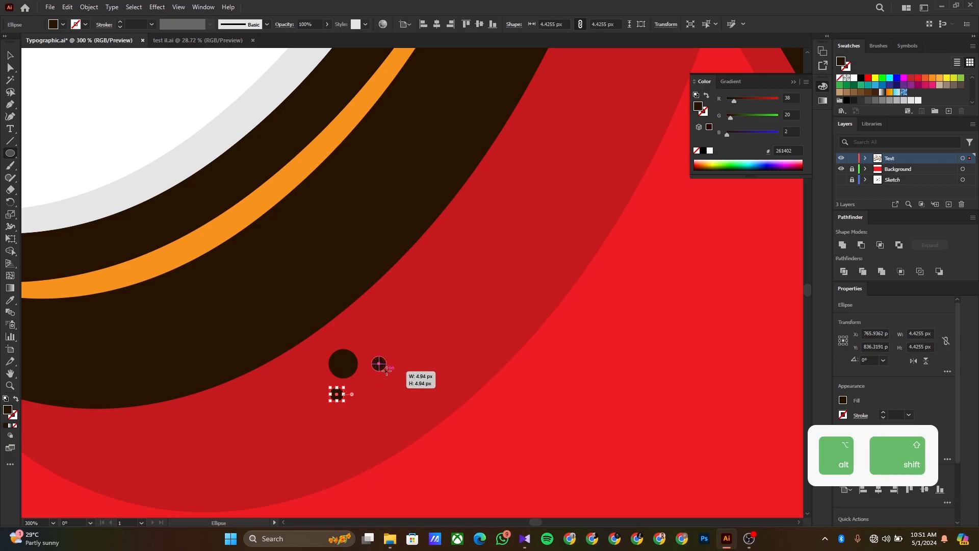
drag(379, 364, 380, 364)
Step: Copy the three circles below the S to the space above the S's lower-left curl
click(9, 55)
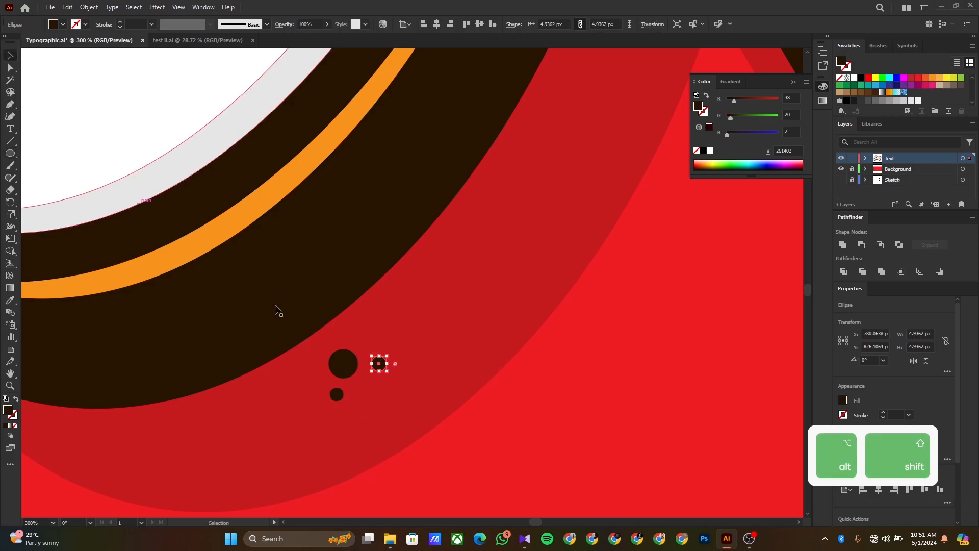
shift+click(337, 394)
shift+click(344, 369)
scroll(349, 382, down, 3)
drag(360, 376, 240, 478)
click(313, 472)
Step: Copy the three-circle group beside the S's upper-right edge and adjust its arrangement
scroll(275, 357, down, 3)
scroll(255, 209, down, 2)
drag(236, 215, 551, 59)
scroll(250, 226, up, 2)
drag(551, 59, 503, 300)
click(528, 235)
mouse_move(504, 250)
mouse_down()
mouse_move(474, 243)
mouse_move(495, 267)
mouse_up()
drag(497, 267, 260, 212)
Step: Draw pairs of small circles above the t's crossbar on both sides of its stem, the smaller ones about 6 px across
click(9, 153)
scroll(346, 233, up, 2)
drag(349, 245, 376, 271)
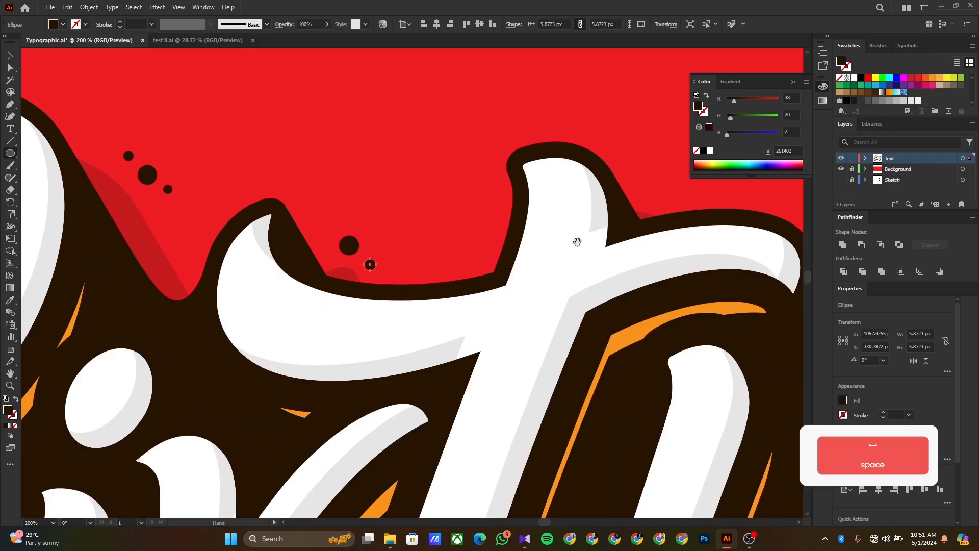
drag(578, 118, 204, 191)
mouse_move(284, 265)
mouse_down()
mouse_move(295, 276)
mouse_move(325, 264)
mouse_up()
key(ctrl+z)
Step: Draw a circle about 14 px across with smaller circles around it beside the upper-right end of the y
drag(473, 355, 360, 195)
alt+shift+drag(568, 274, 580, 287)
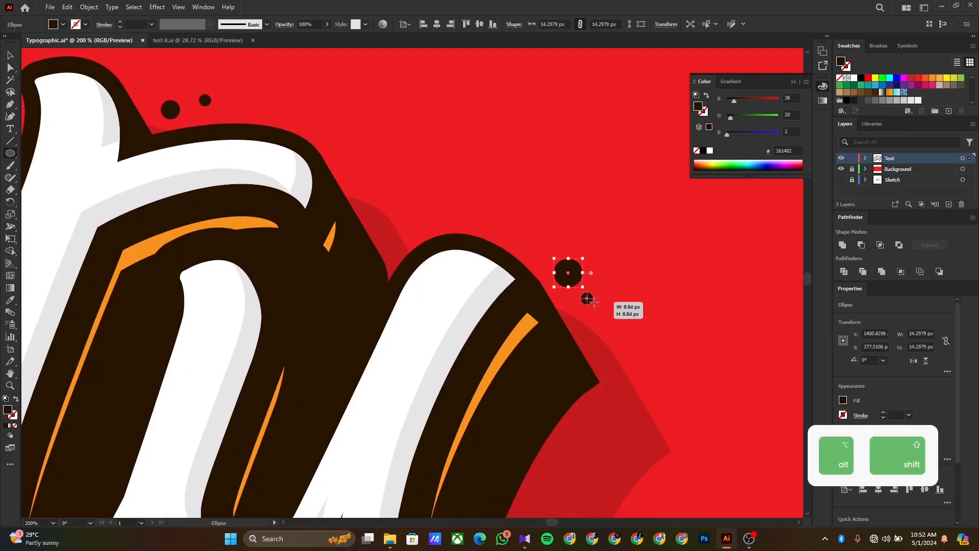
alt+shift+drag(583, 250, 588, 254)
Step: Draw small circle clusters along the lower edge of the extrusion, left of the y's tail, beside the bottom tip, and between S and i
drag(605, 388, 590, 210)
scroll(590, 210, down, 4)
scroll(457, 299, up, 4)
mouse_move(452, 293)
alt+shift+mouse_down()
mouse_move(463, 304)
mouse_move(435, 285)
alt+shift+mouse_up()
alt+shift+drag(172, 367, 185, 352)
alt+shift+drag(179, 337, 185, 342)
ctrl+click(308, 372)
scroll(307, 372, down, 3)
drag(374, 422, 429, 359)
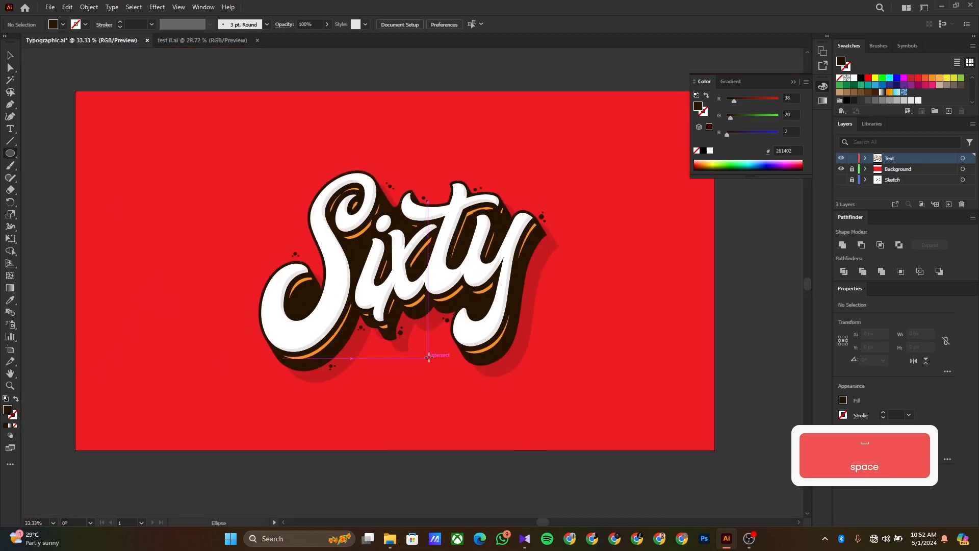
Step: Move two circles from below the S to its lower-left outer curve, adjust their placement, and delete the leftover circle
click(10, 55)
scroll(283, 251, up, 2)
click(329, 284)
scroll(387, 115, down, 2)
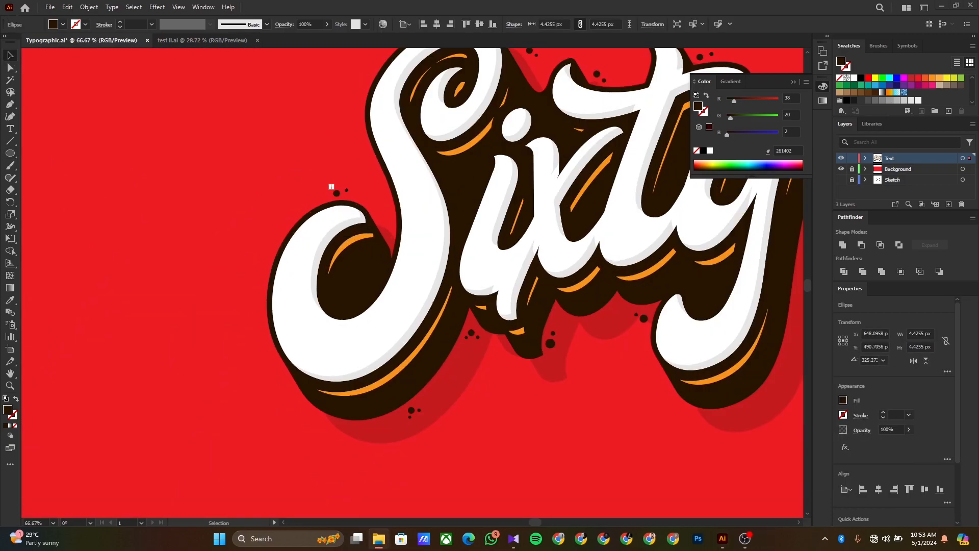
scroll(292, 420, up, 2)
click(557, 413)
shift+click(560, 399)
drag(559, 401, 264, 333)
drag(271, 324, 283, 359)
click(577, 399)
key(Delete)
click(285, 358)
scroll(222, 370, down, 4)
drag(189, 427, 221, 394)
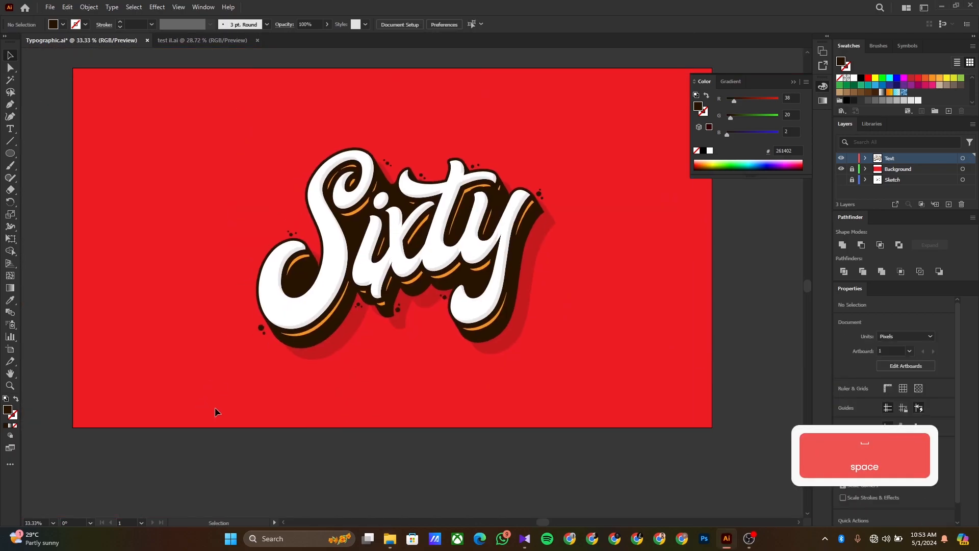
Step: Move the circle cluster between the S and the i down beside the S's lower-right edge
scroll(364, 311, up, 4)
drag(335, 286, 307, 347)
drag(352, 293, 311, 337)
click(385, 409)
scroll(388, 408, down, 3)
drag(424, 435, 392, 391)
Step: Copy the circle pair at the S's lower-left curve to below the y's tail and adjust its position
scroll(385, 358, down, 1)
scroll(444, 316, up, 3)
drag(54, 335, 499, 405)
mouse_move(516, 380)
mouse_down()
mouse_move(522, 387)
mouse_move(505, 394)
mouse_up()
click(458, 440)
scroll(458, 439, down, 4)
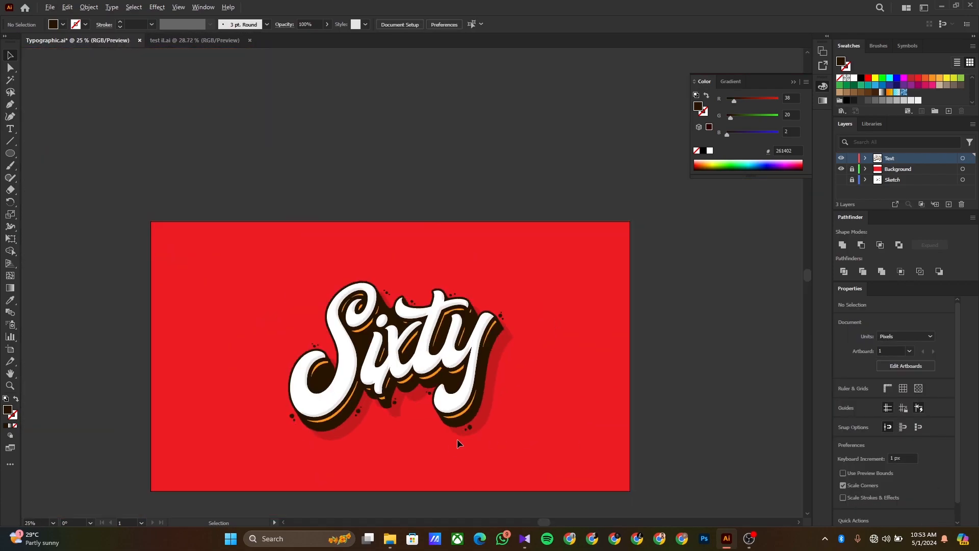
drag(357, 443, 387, 395)
scroll(367, 378, up, 4)
scroll(334, 341, down, 3)
drag(428, 346, 490, 333)
scroll(485, 337, down, 1)
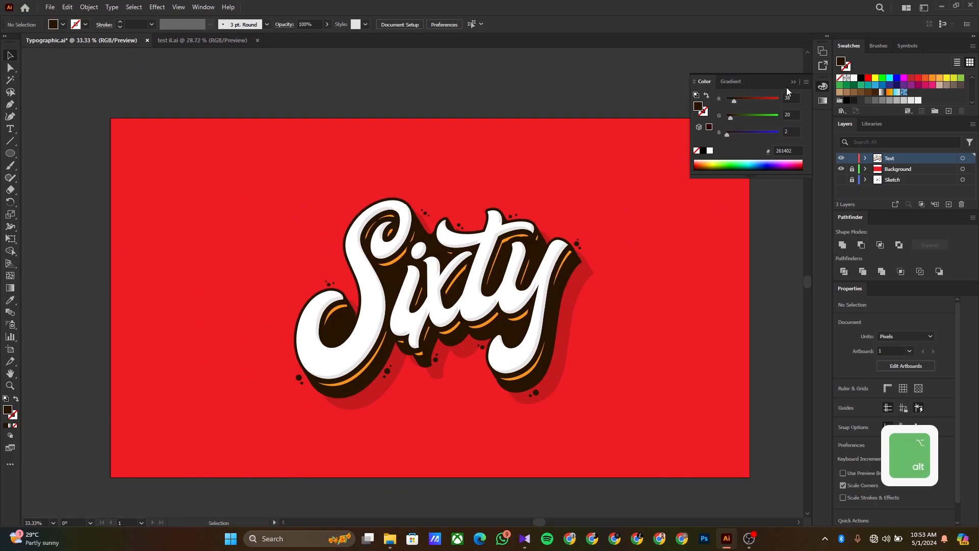